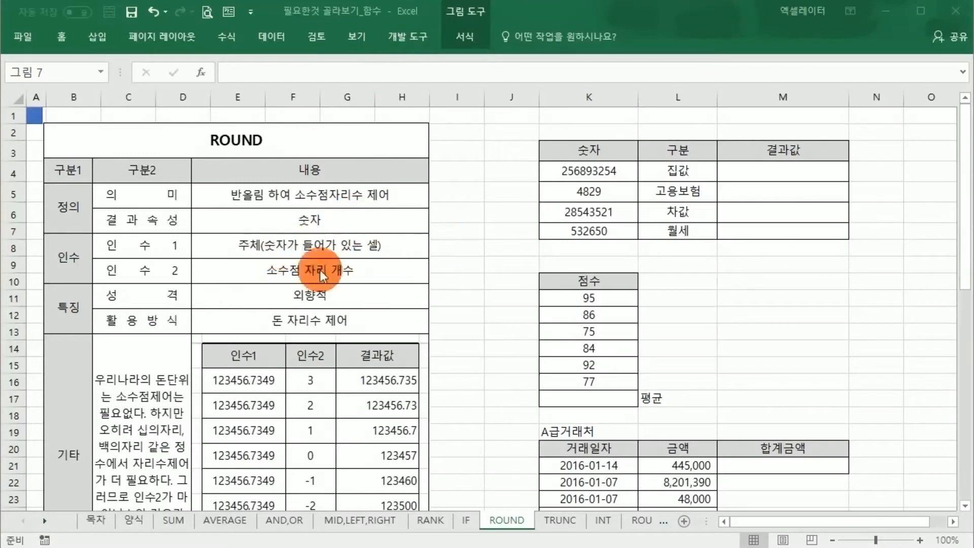
# Examine the ROUND reference table, including its arguments and the examples with positive, zero and negative digit counts
pyautogui.click(506, 251)
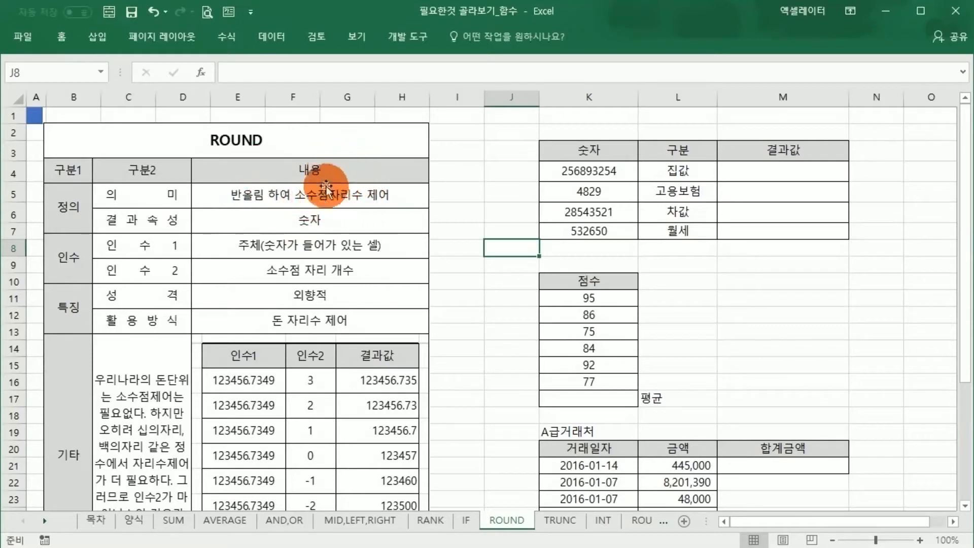
pyautogui.scroll(-2, 313, 340)
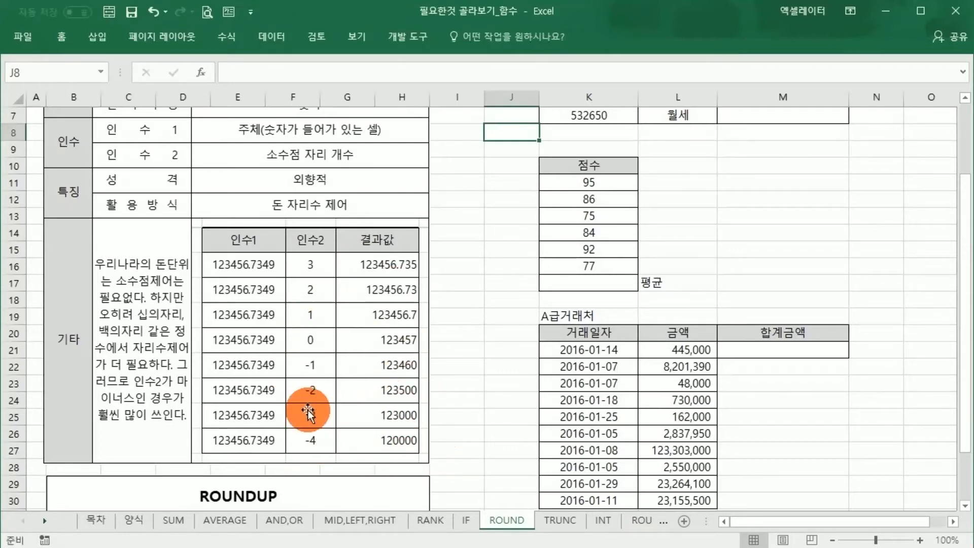
pyautogui.scroll(2, 248, 356)
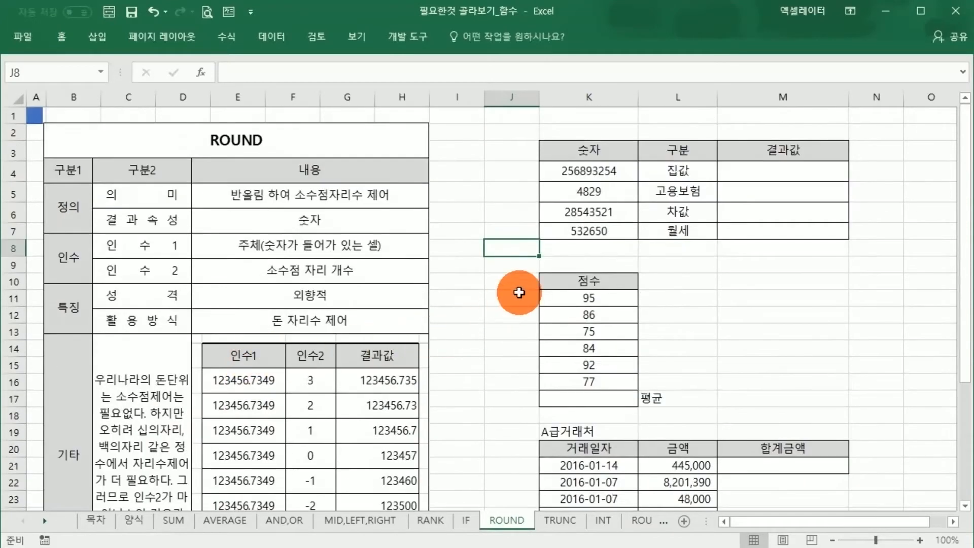
pyautogui.click(506, 294)
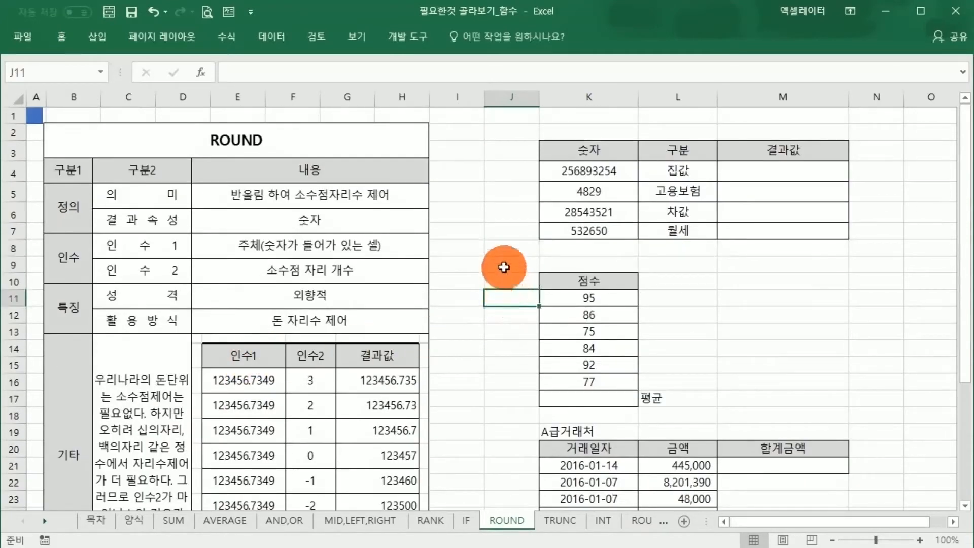
pyautogui.click(510, 245)
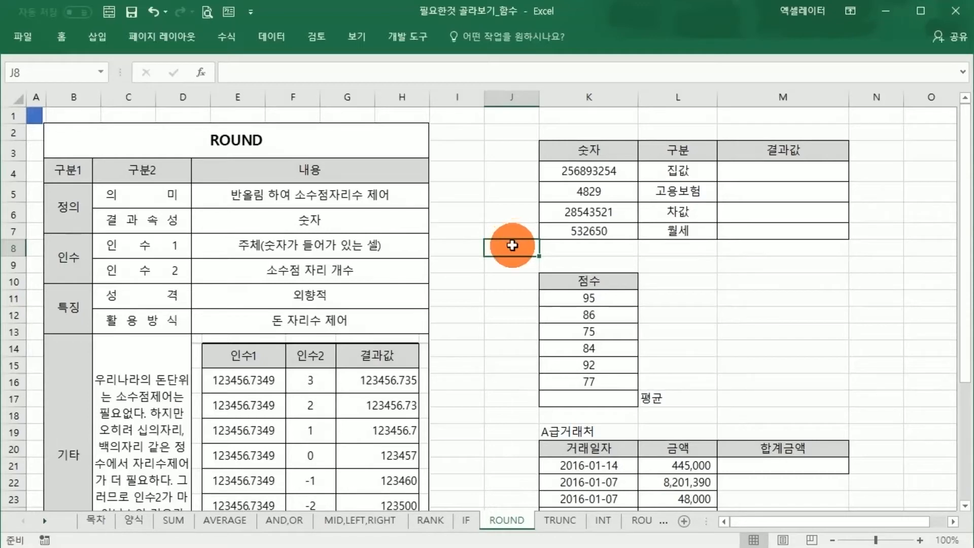
pyautogui.scroll(-3, 512, 247)
pyautogui.click(406, 316)
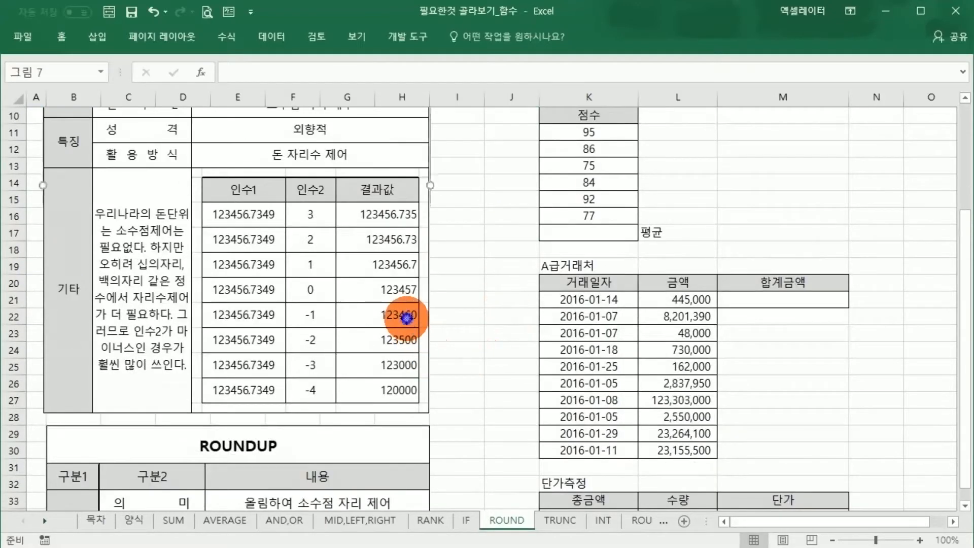
pyautogui.moveTo(406, 319)
pyautogui.mouseDown()
pyautogui.moveTo(405, 340)
pyautogui.moveTo(408, 322)
pyautogui.mouseUp()
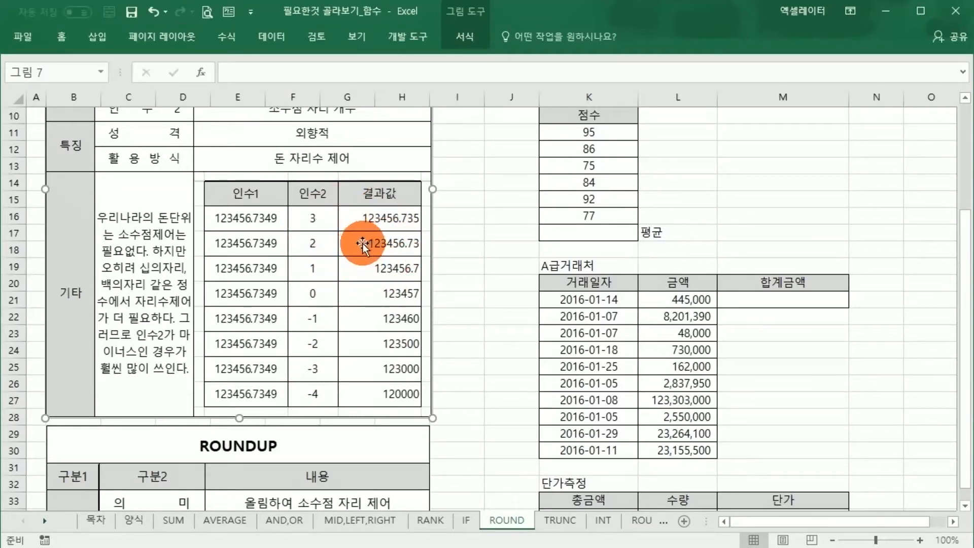
pyautogui.click(464, 255)
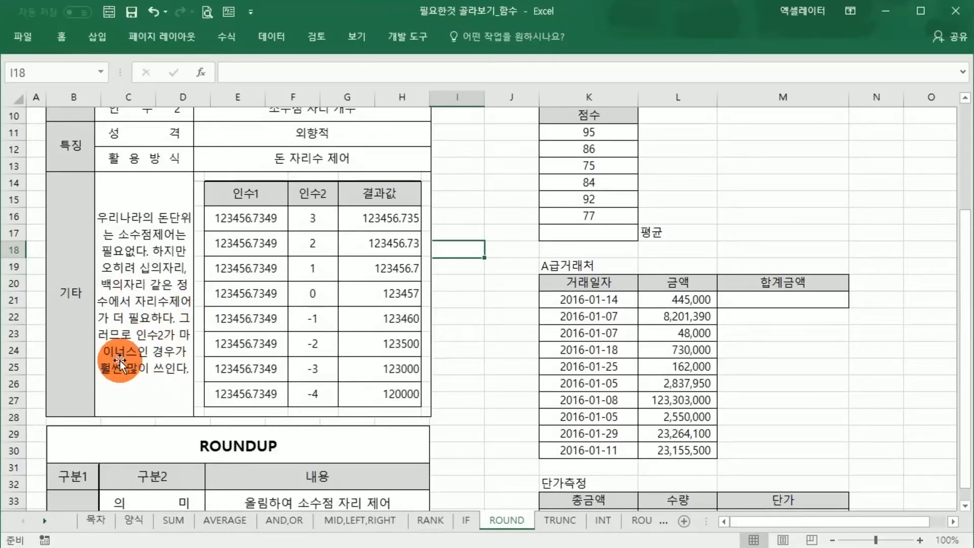
pyautogui.click(495, 333)
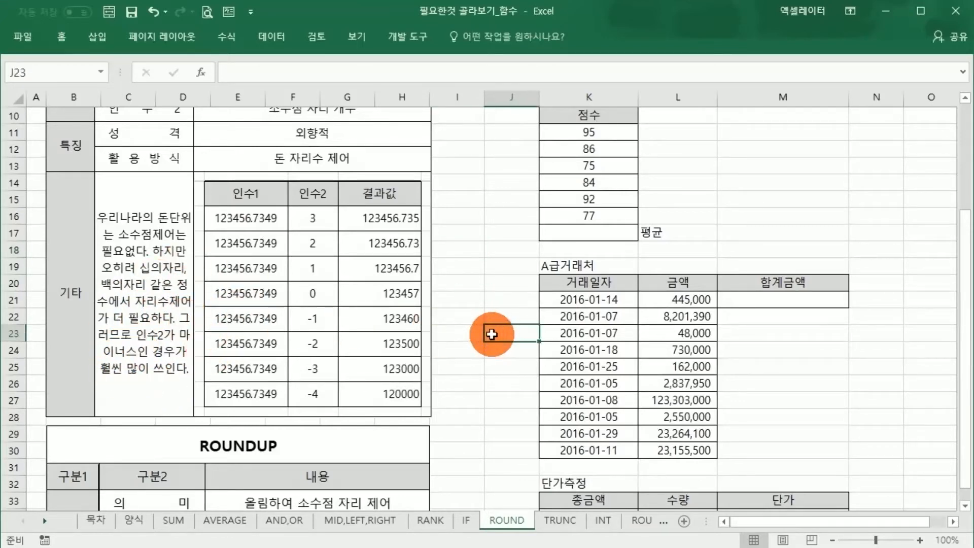
pyautogui.scroll(1, 487, 335)
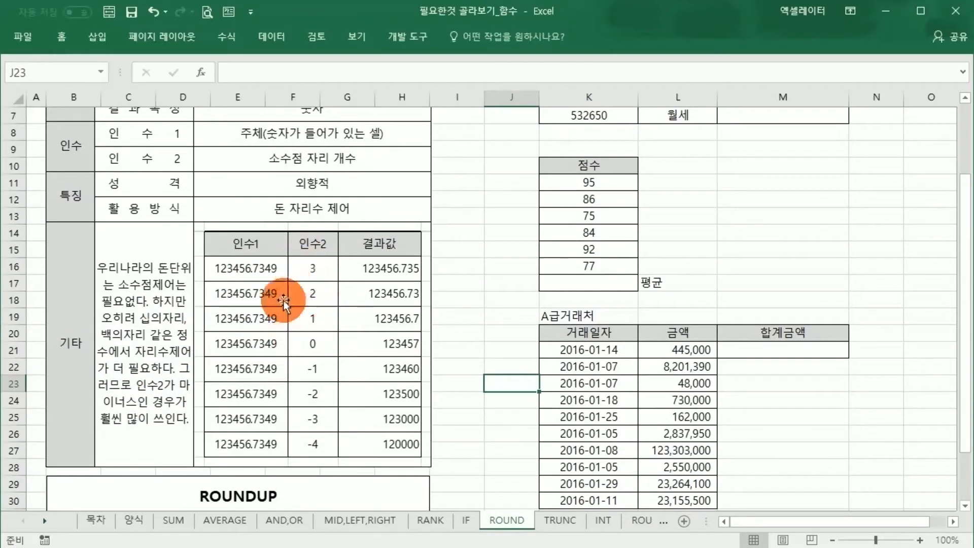
pyautogui.scroll(2, 452, 322)
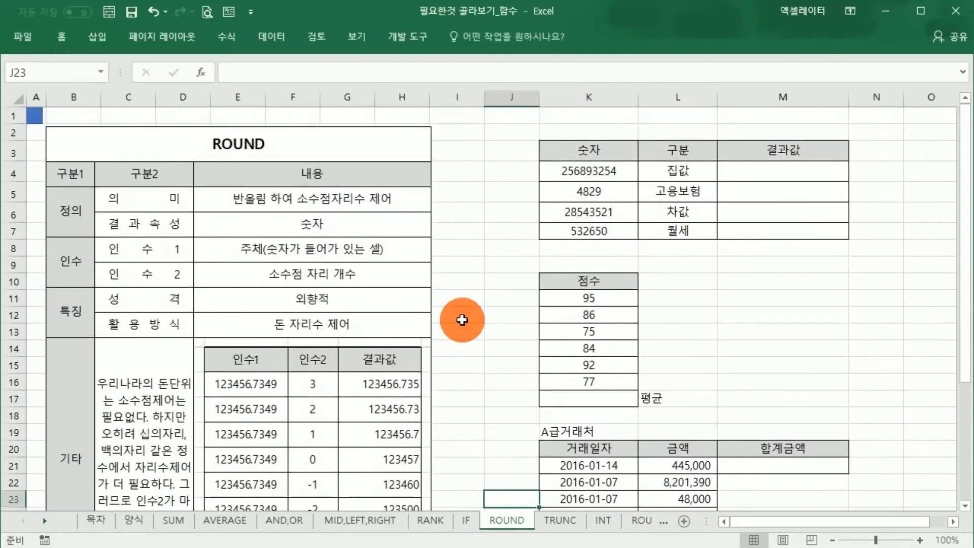
pyautogui.click(774, 229)
pyautogui.moveTo(767, 170); pyautogui.dragTo(766, 231)
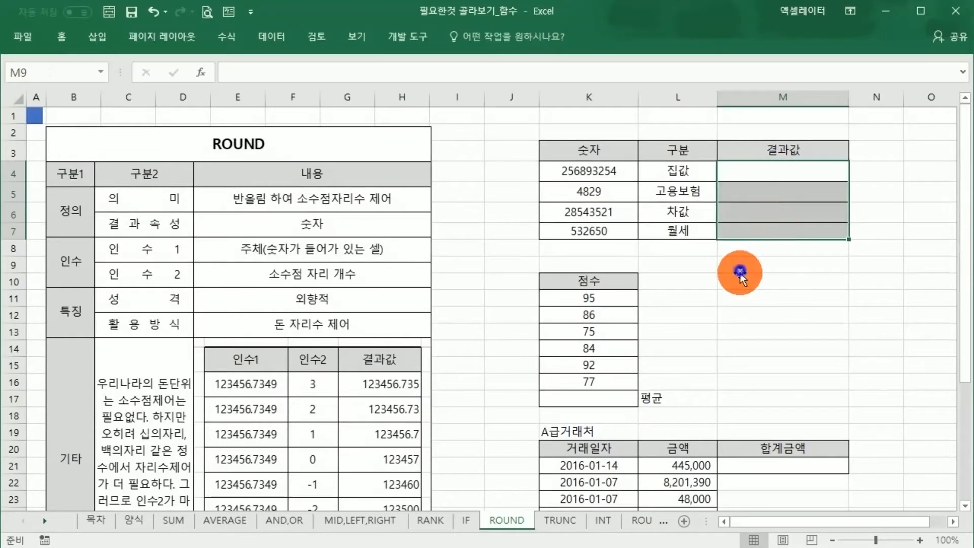
pyautogui.click(730, 268)
pyautogui.click(679, 173)
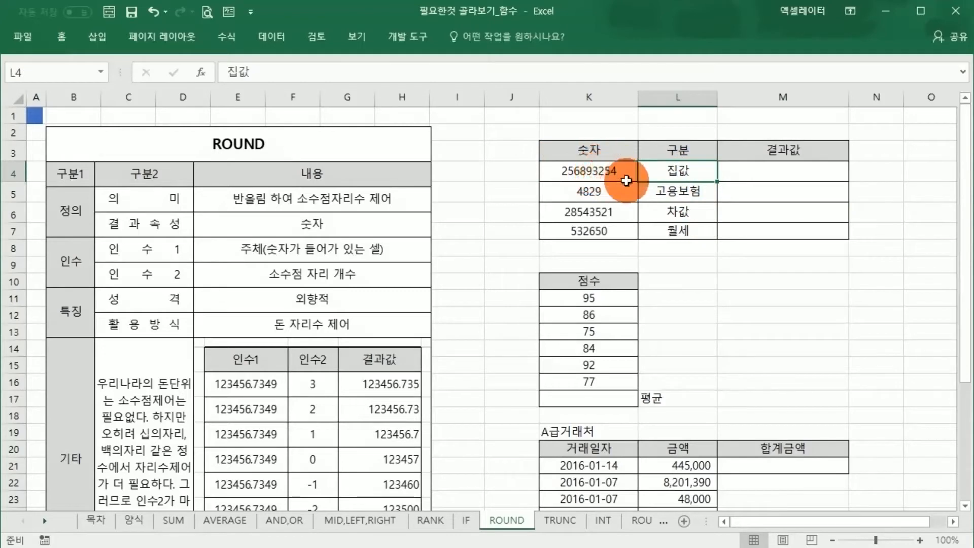
# In M4, enter =ROUND(K4,-7) to round the 집값 amount to the ten-millions place
pyautogui.click(738, 174)
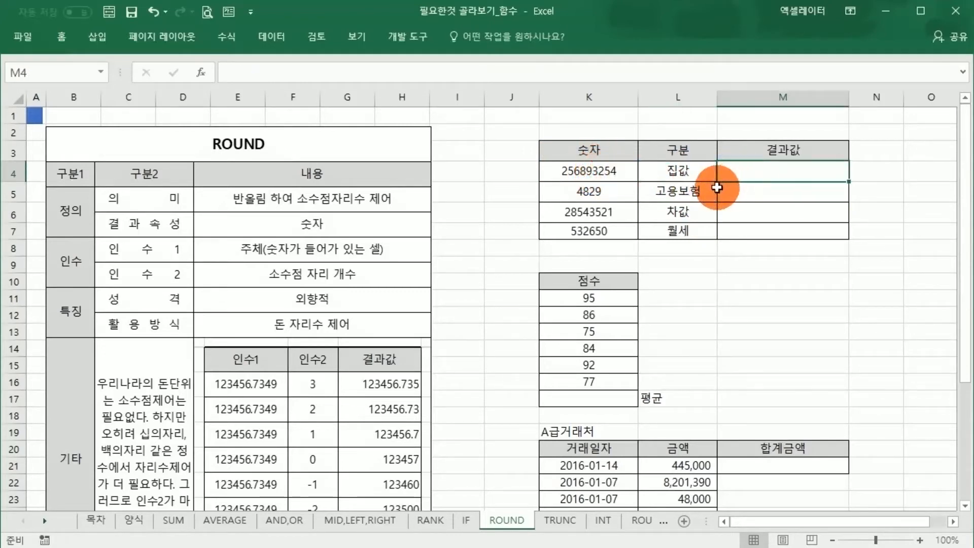
pyautogui.write('=')
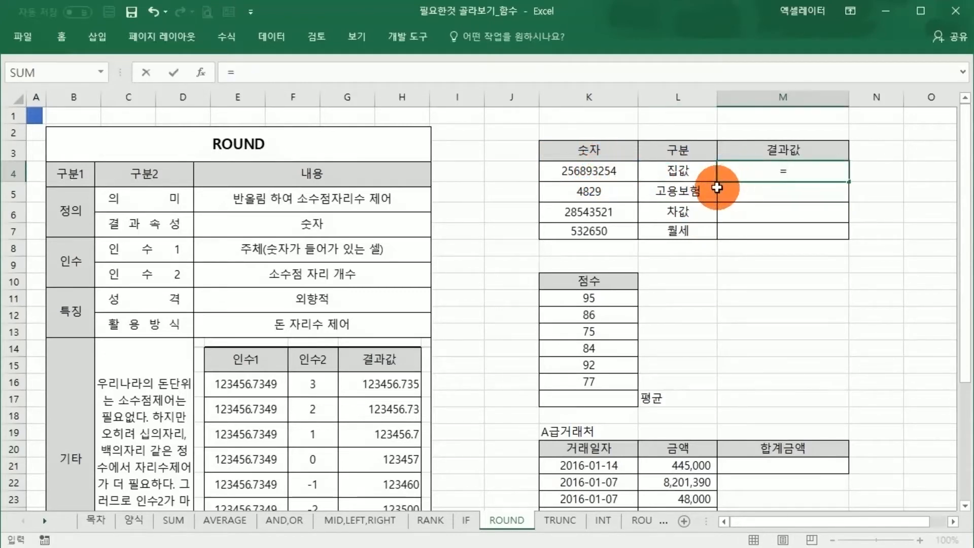
pyautogui.write('ROU')
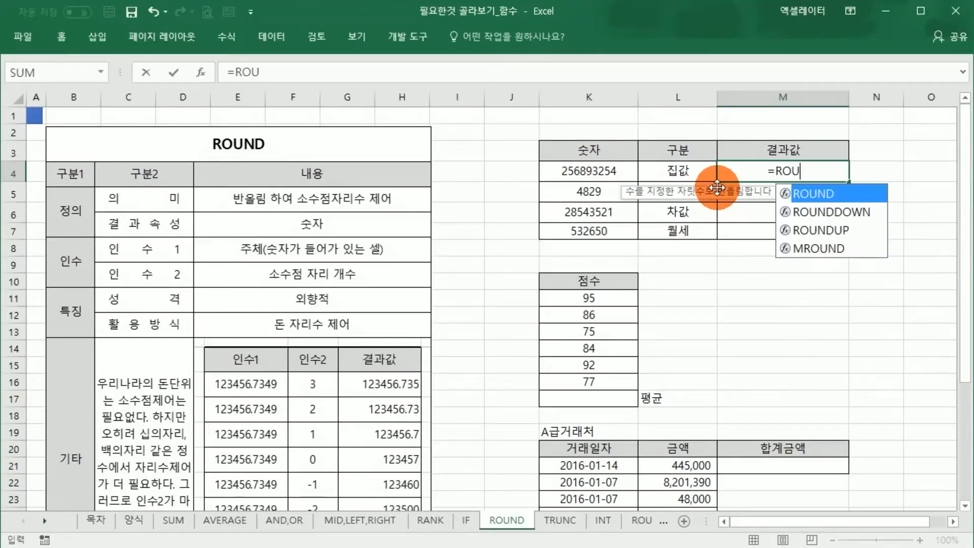
pyautogui.write('ND(')
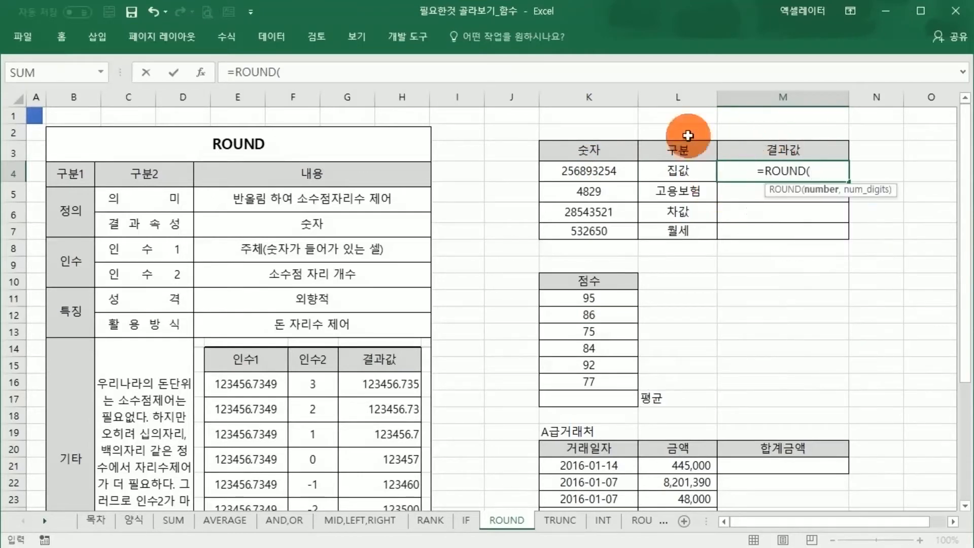
pyautogui.click(623, 172)
pyautogui.write(',')
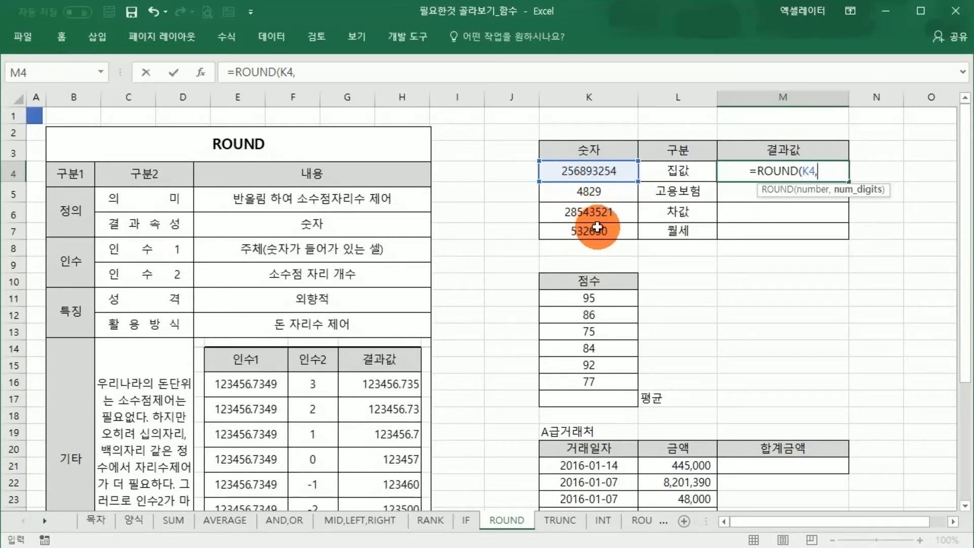
pyautogui.write('-')
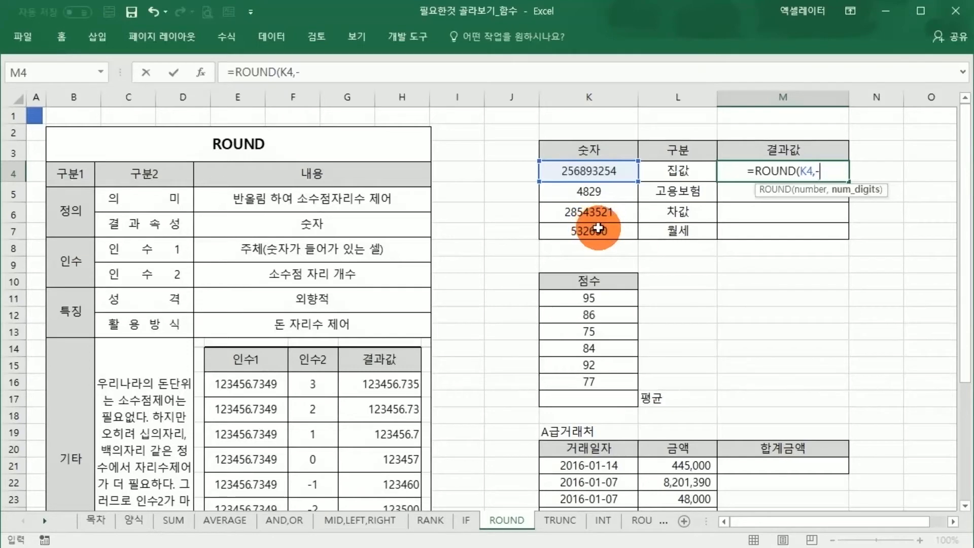
pyautogui.write('7)')
pyautogui.press('Return')
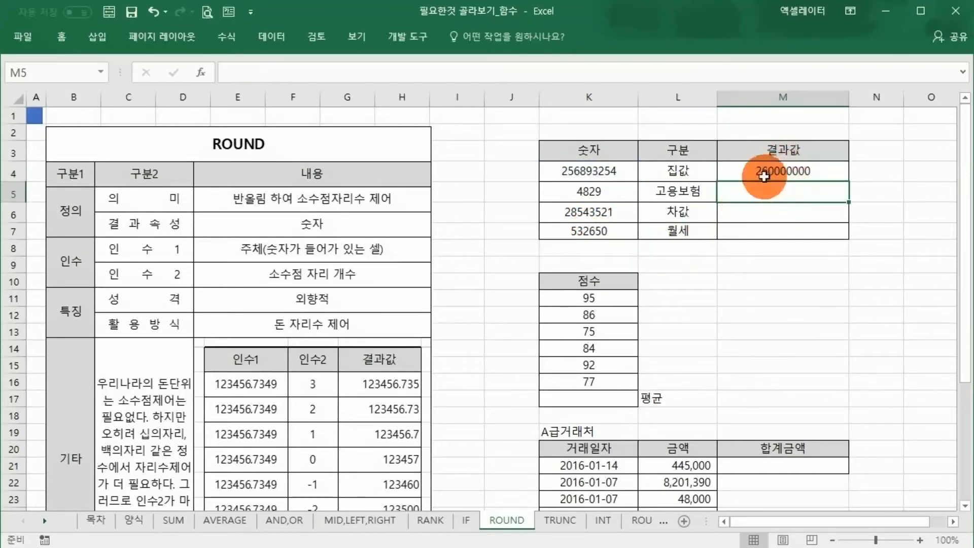
# In M5, enter =ROUND(K5,-1) to round the 고용보험 amount to the tens place
pyautogui.write('=')
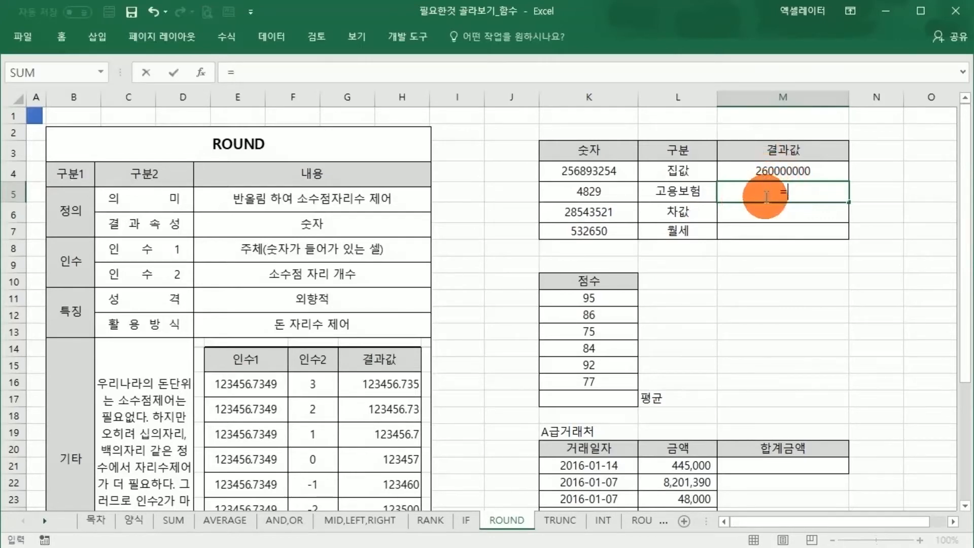
pyautogui.write('ROUND(')
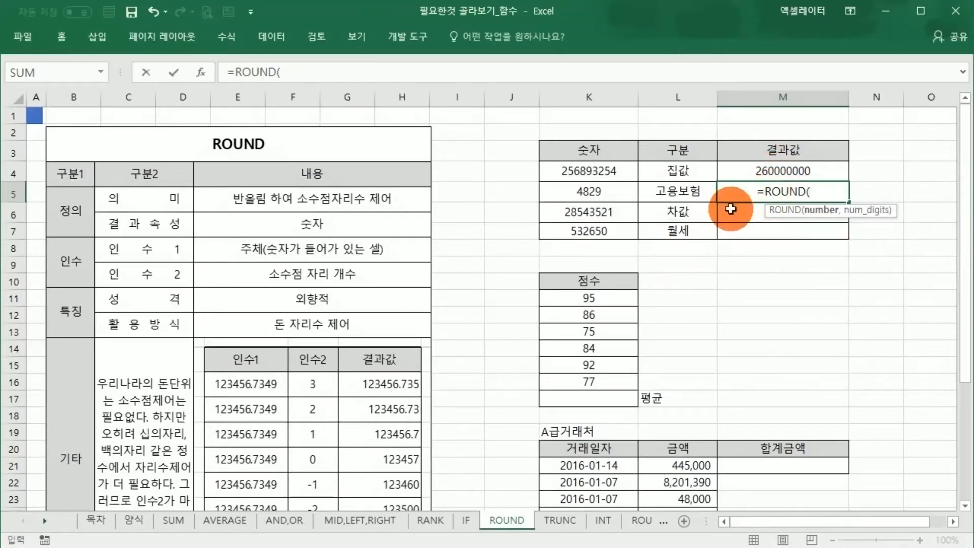
pyautogui.click(614, 192)
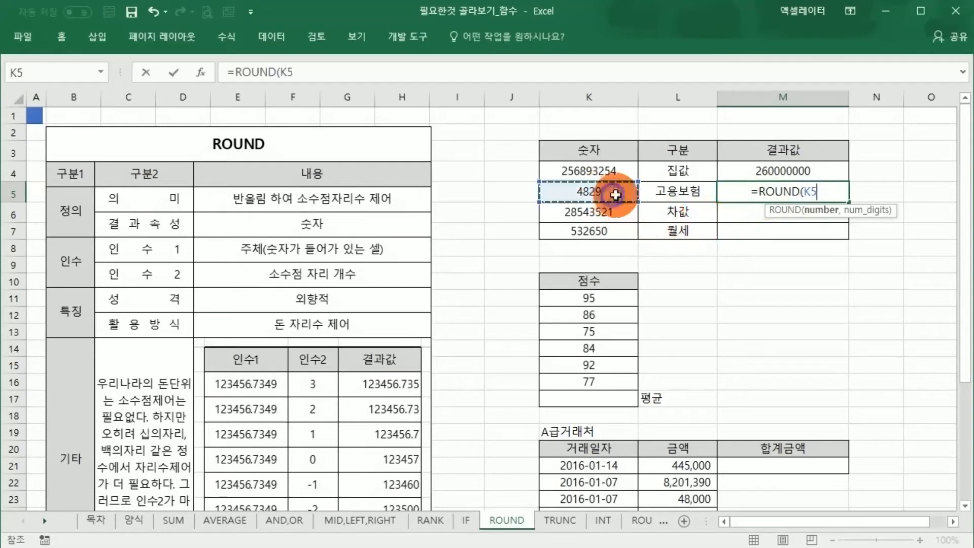
pyautogui.write(',-1)')
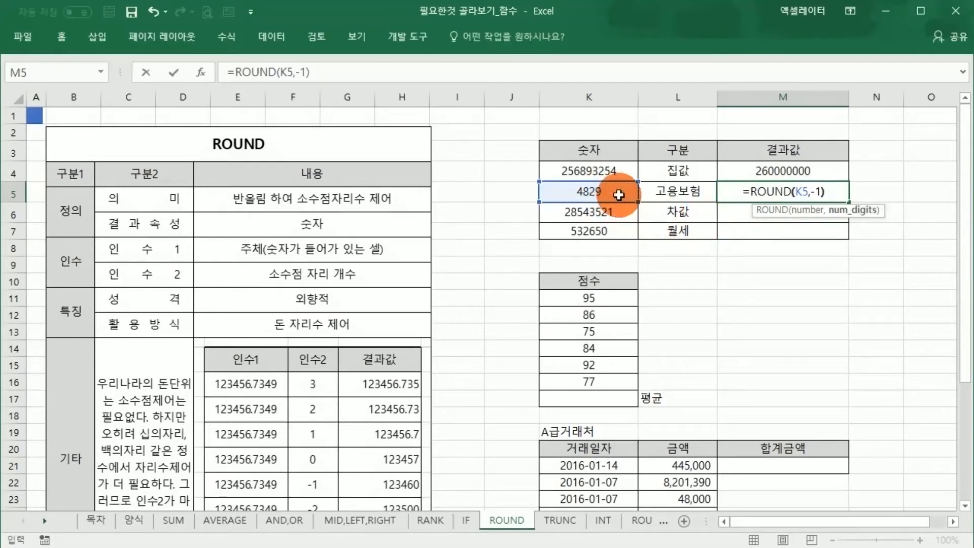
pyautogui.press('Return')
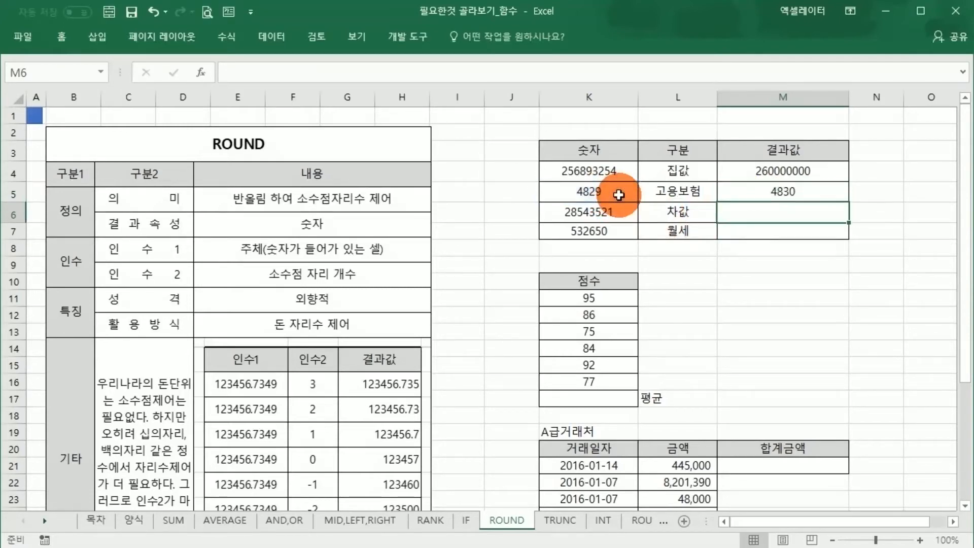
# In M6, enter =ROUND(K6,-6) to round the 차값 amount to the millions place
pyautogui.write('=ROUND')
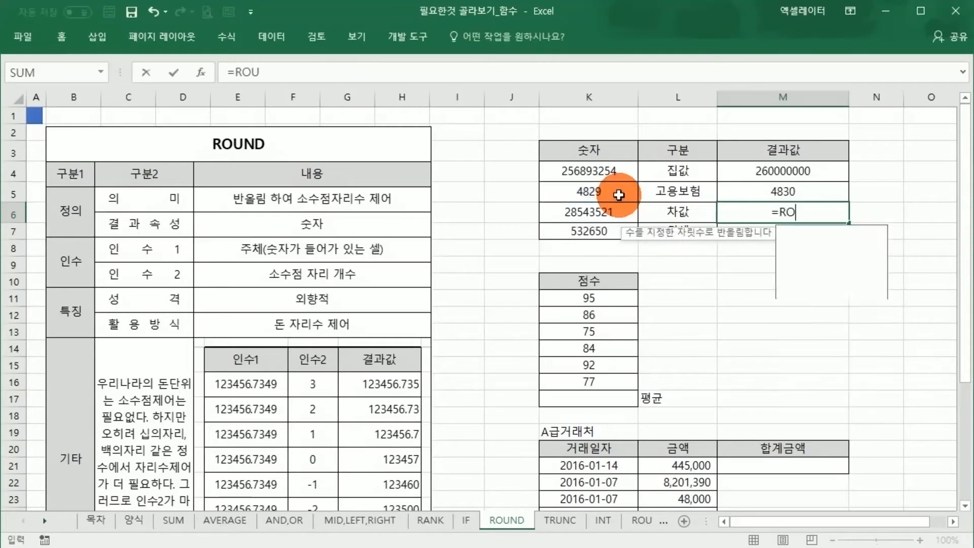
pyautogui.write('(')
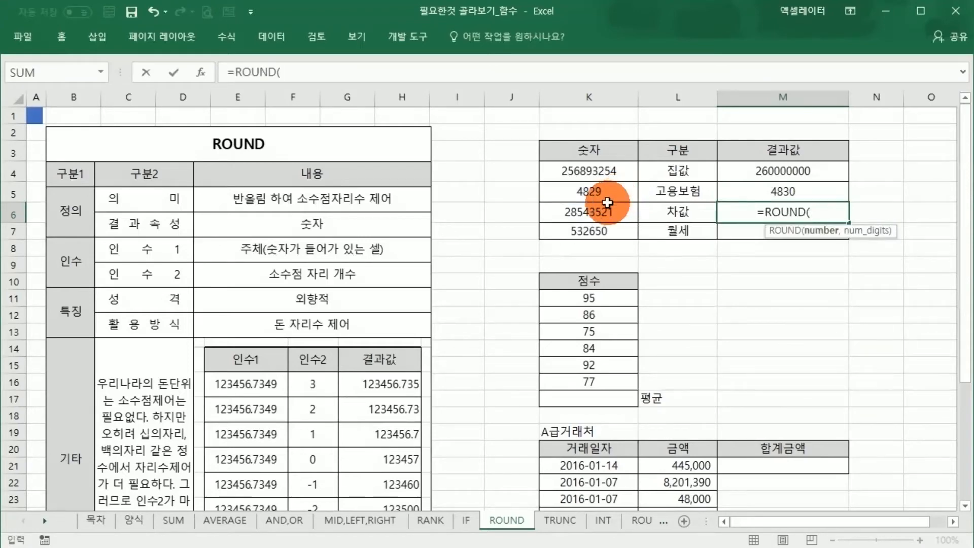
pyautogui.click(591, 212)
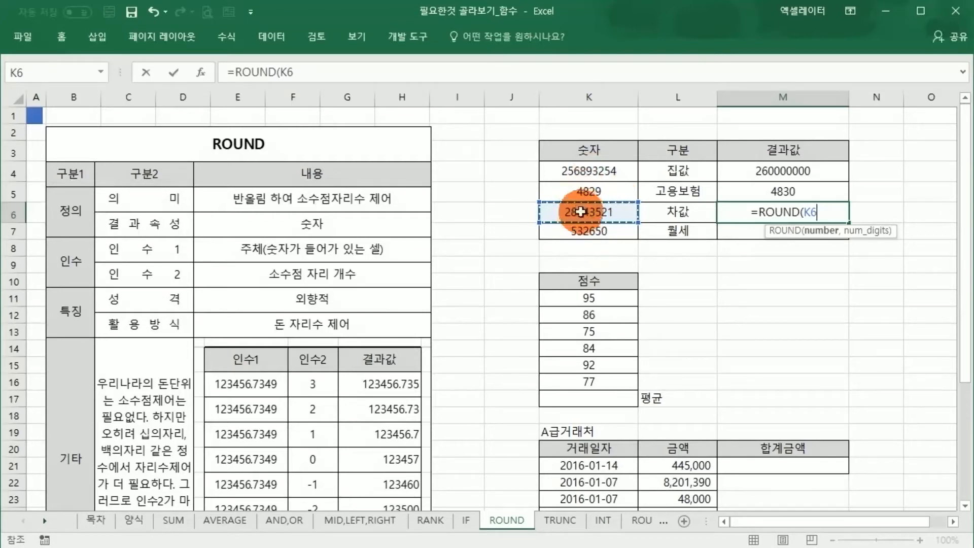
pyautogui.write(',')
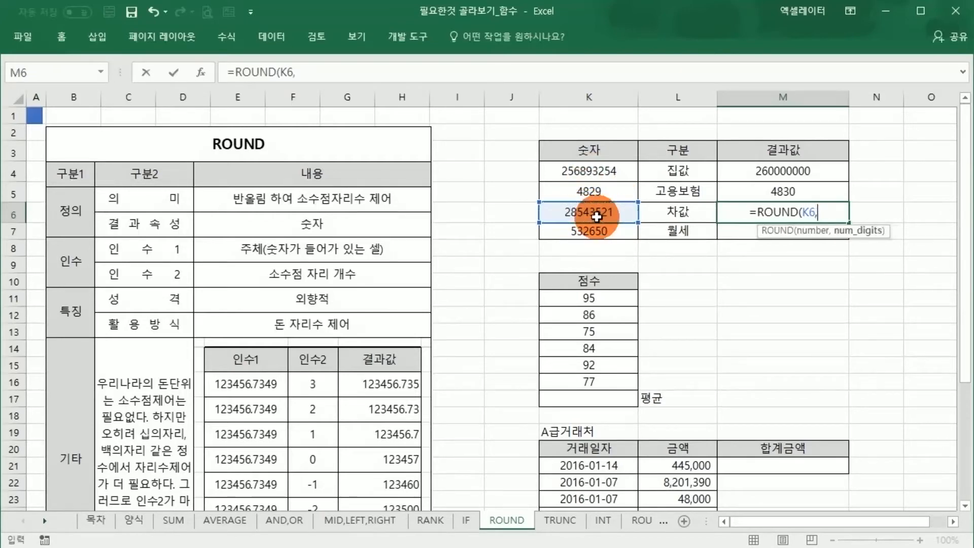
pyautogui.write('-6)')
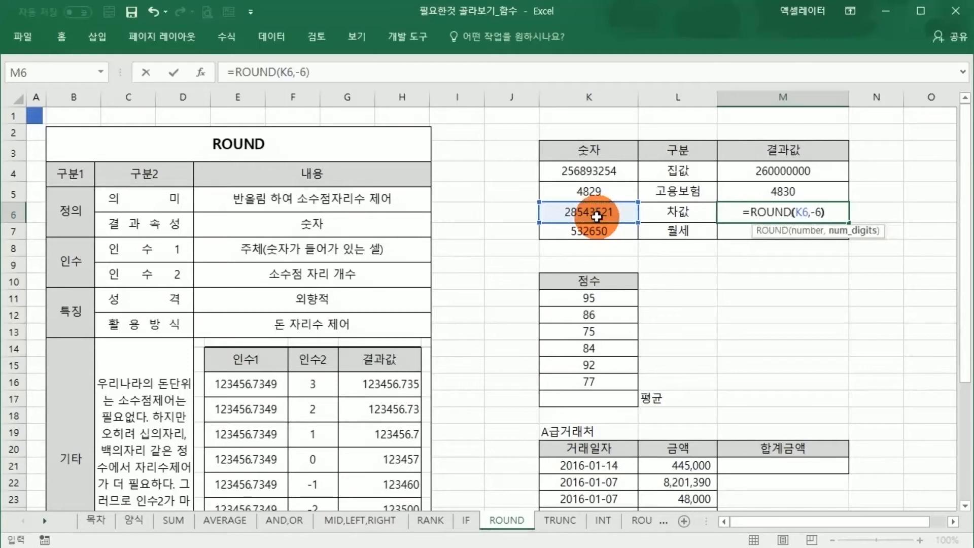
pyautogui.press('Return')
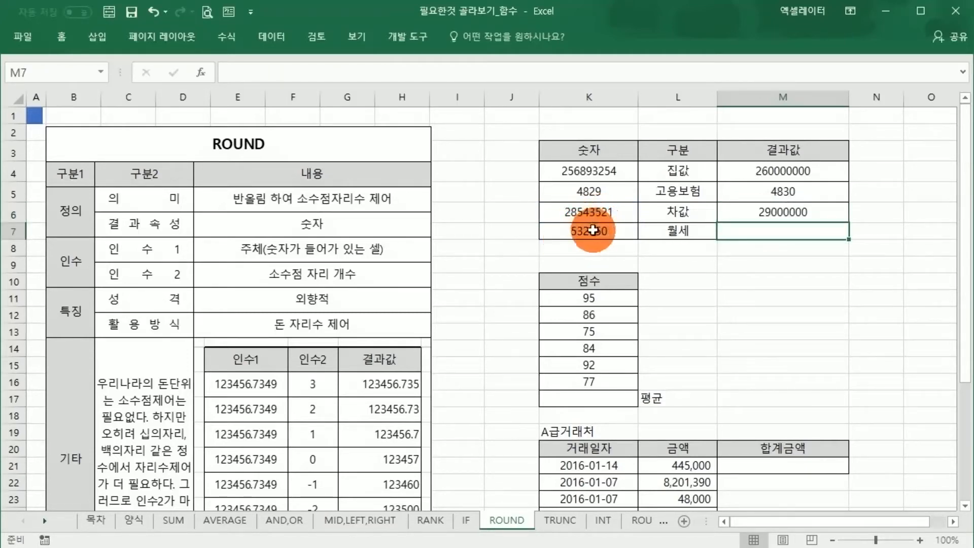
# In M7, enter =ROUND(K7,-4) to round the 월세 amount to the ten-thousands place
pyautogui.write('=ROUND')
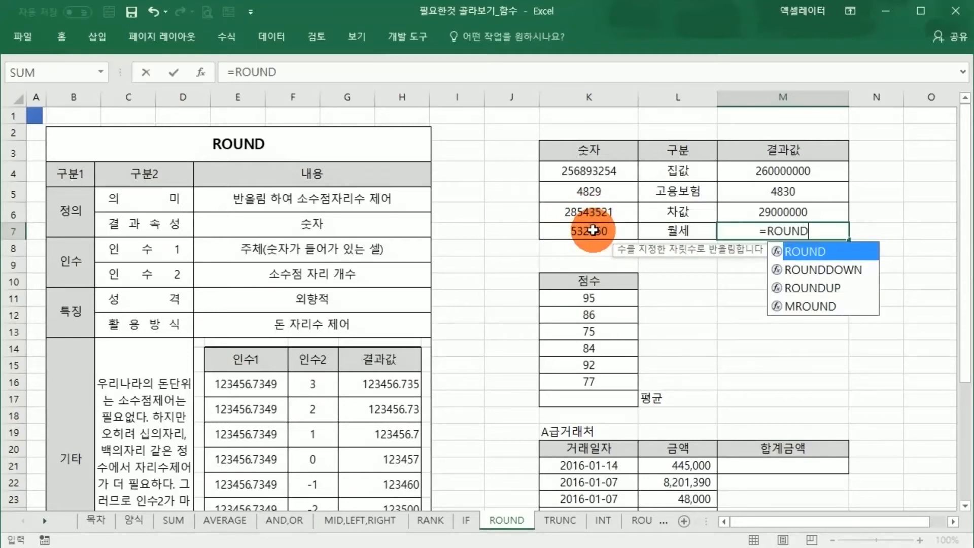
pyautogui.write('(')
pyautogui.click(576, 227)
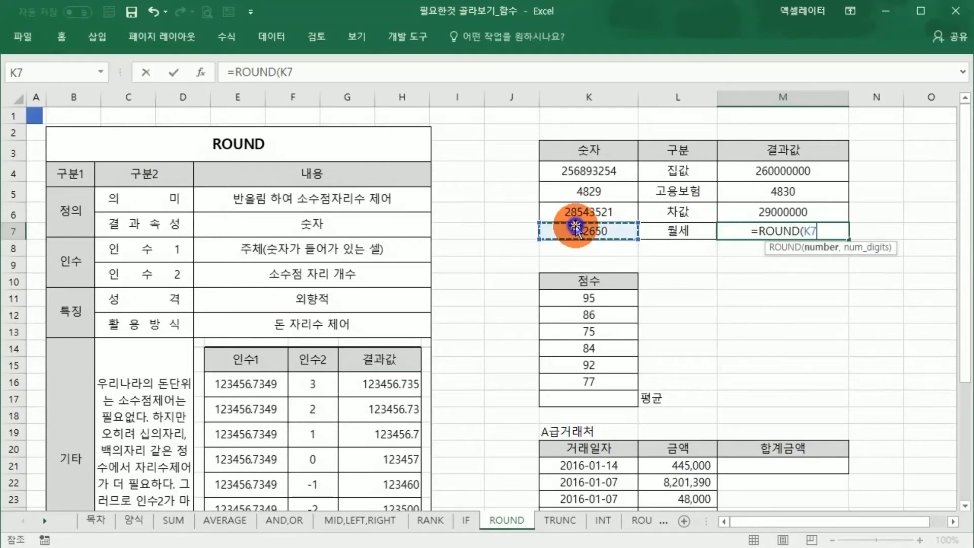
pyautogui.write(',-')
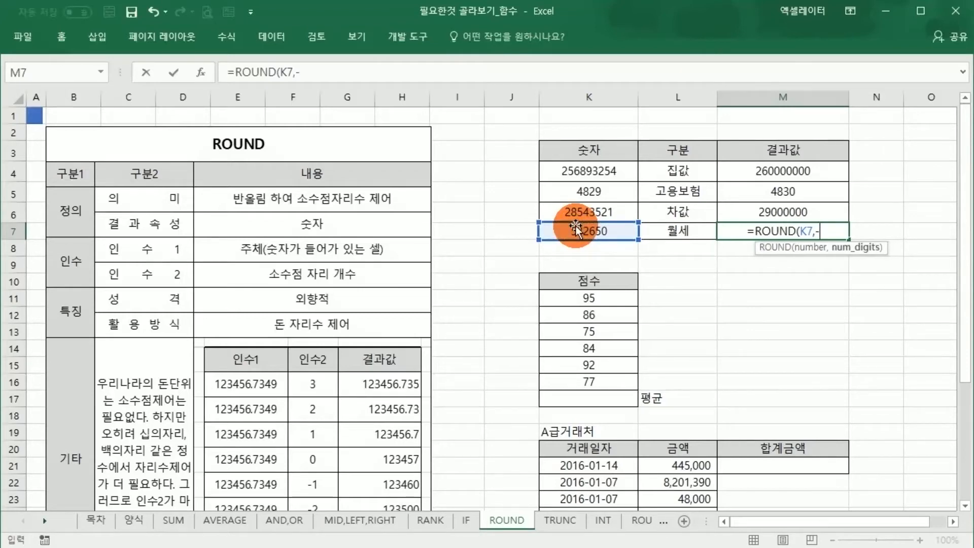
pyautogui.write('4)')
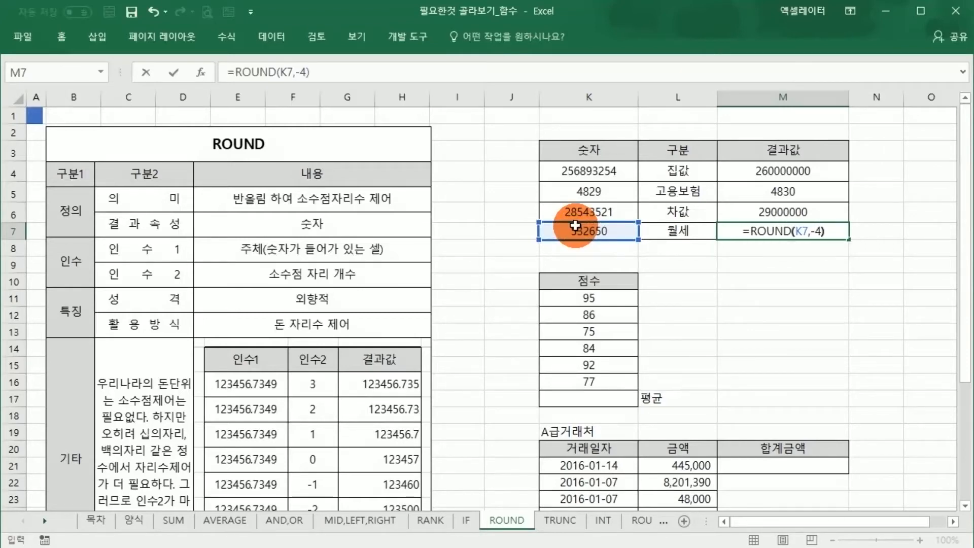
pyautogui.press('Return')
pyautogui.click(769, 329)
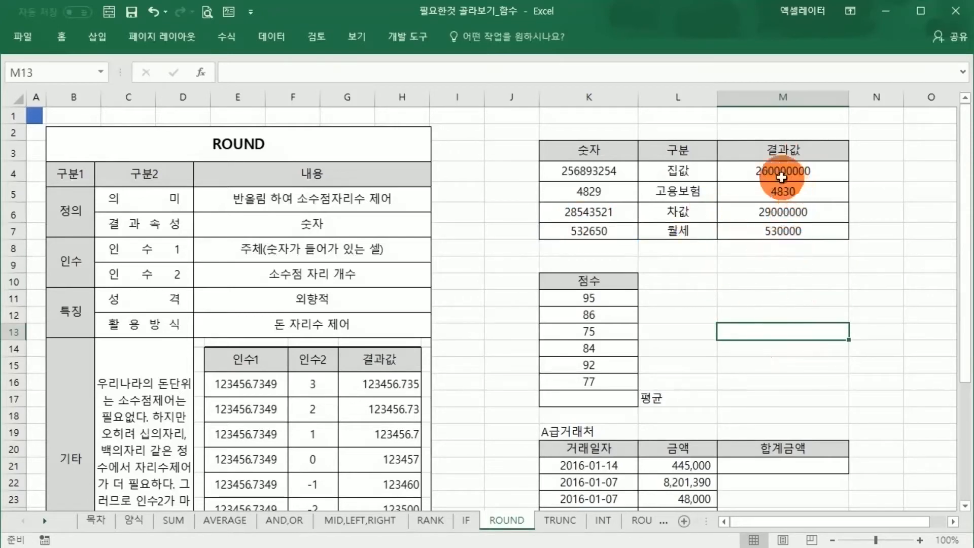
# Review the rounded amounts in M4:M7, the 점수 list with its empty 평균 cell, and the ROUND reference notes
pyautogui.moveTo(776, 174); pyautogui.dragTo(791, 232)
pyautogui.click(747, 306)
pyautogui.scroll(-2, 748, 303)
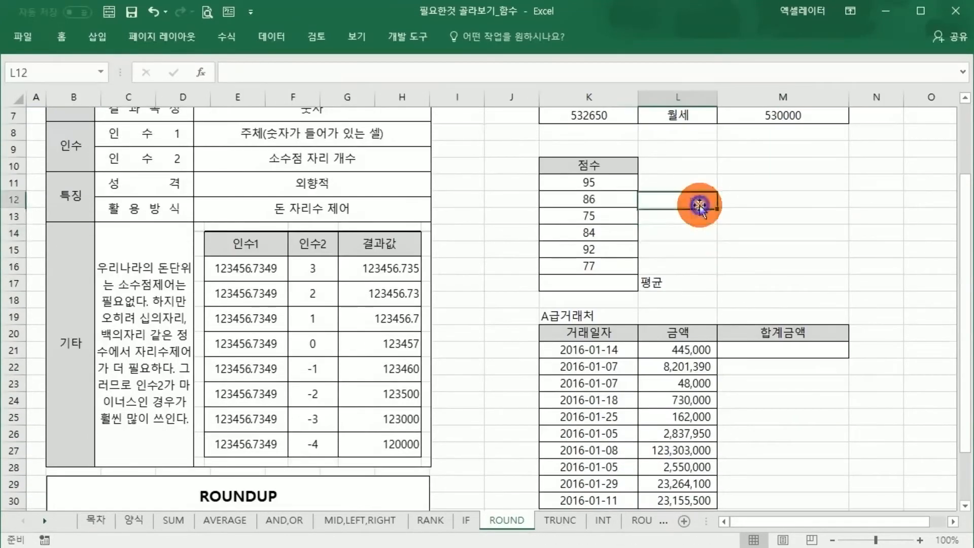
pyautogui.click(696, 168)
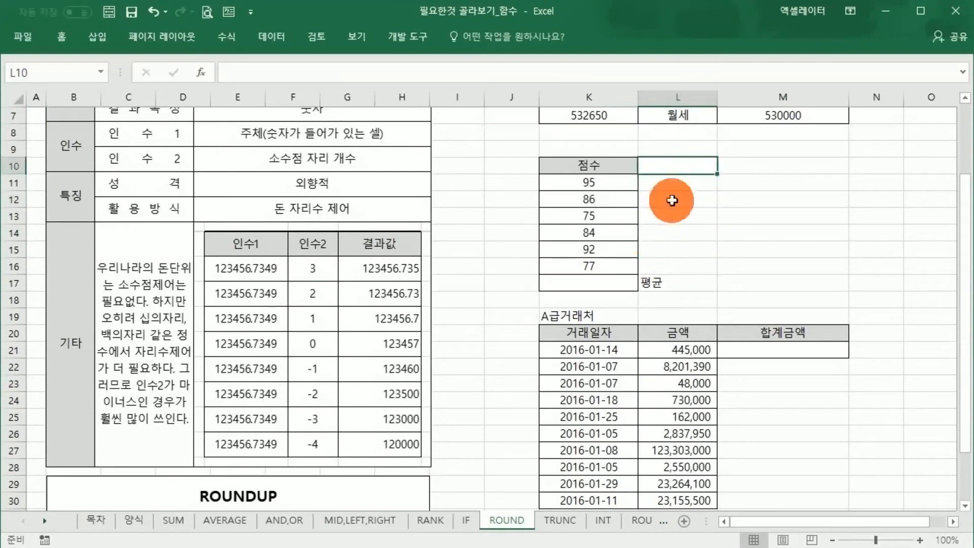
pyautogui.click(671, 278)
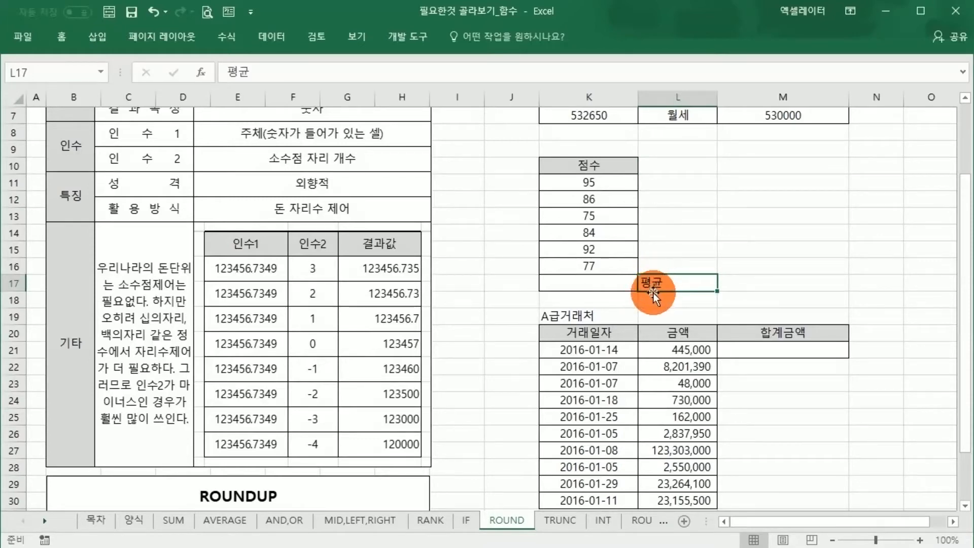
pyautogui.click(629, 286)
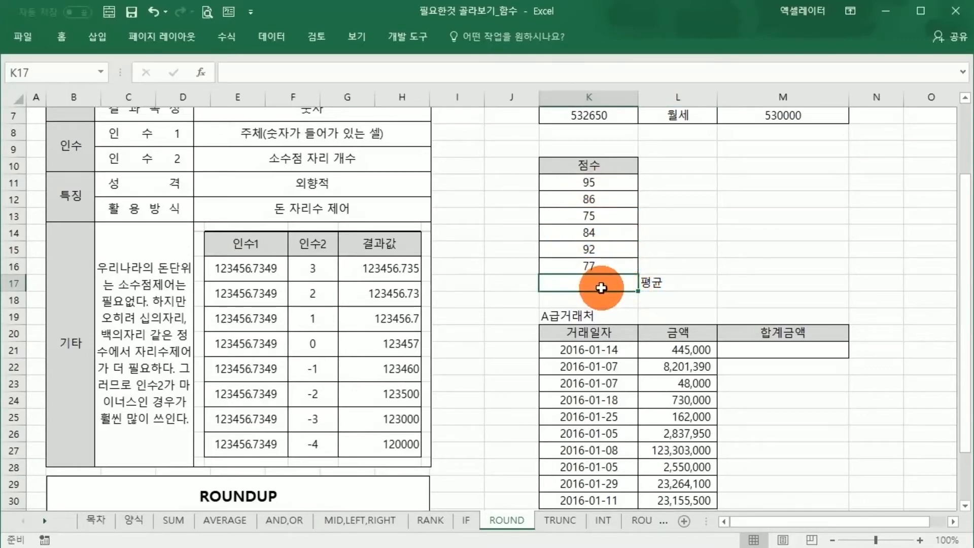
pyautogui.scroll(2, 446, 246)
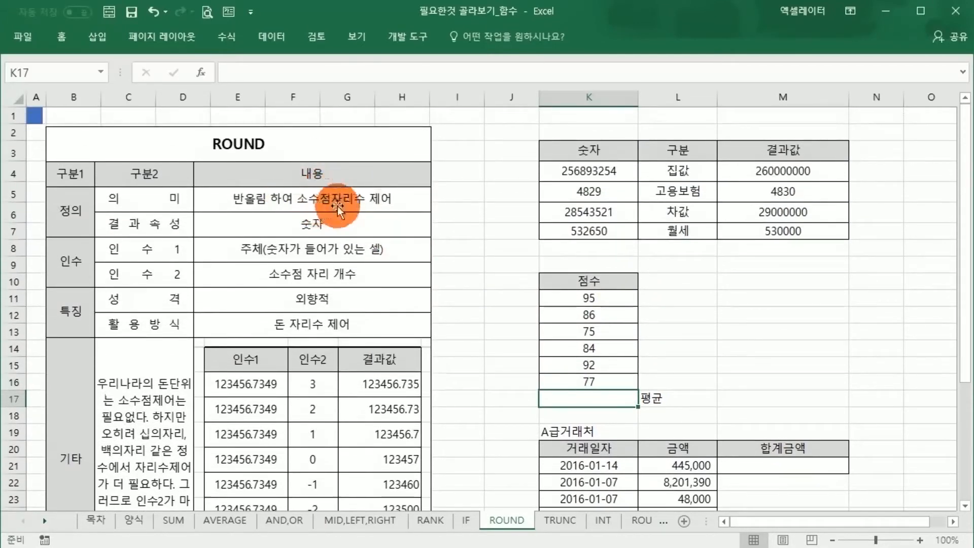
pyautogui.scroll(-1, 590, 407)
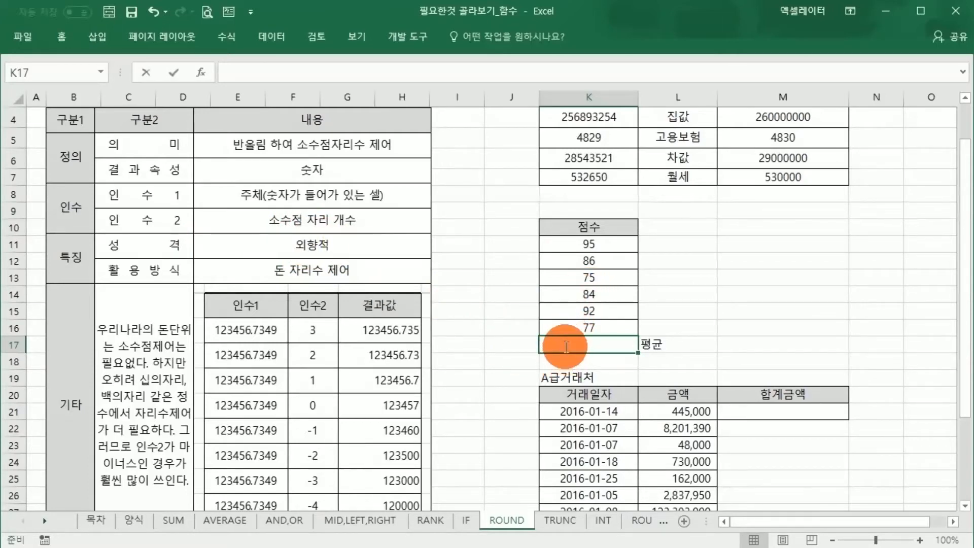
pyautogui.write('=ROUND')
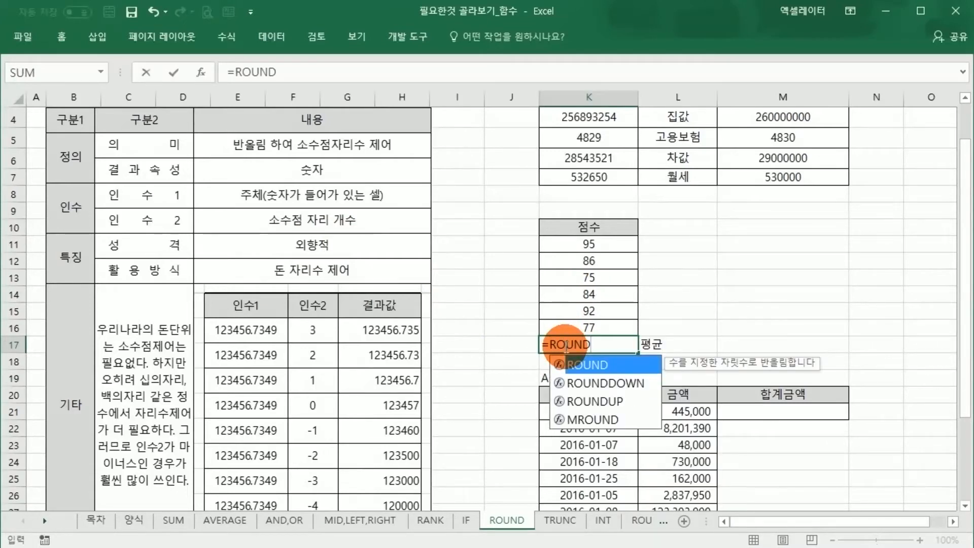
pyautogui.write('(')
pyautogui.moveTo(600, 242); pyautogui.dragTo(588, 326)
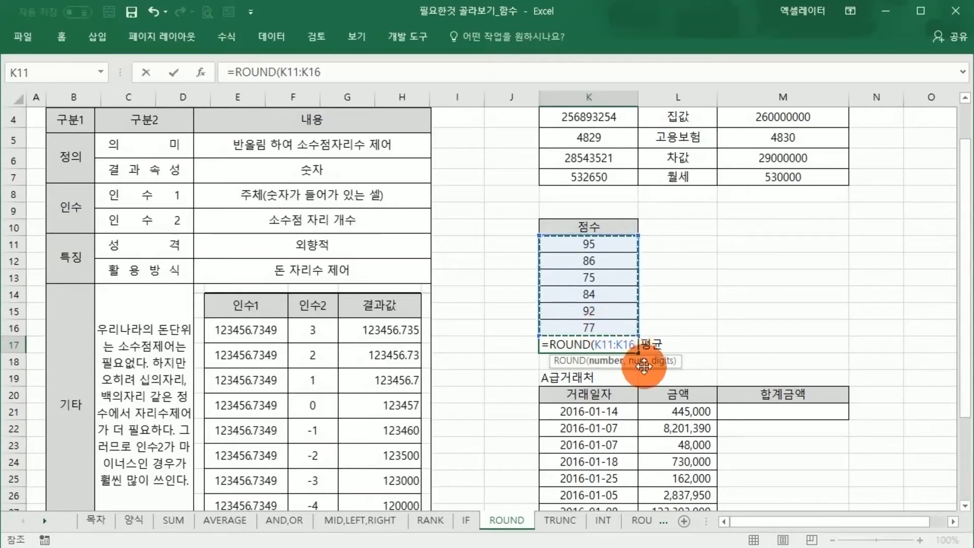
pyautogui.moveTo(636, 345); pyautogui.dragTo(502, 350)
pyautogui.press('BackSpace')
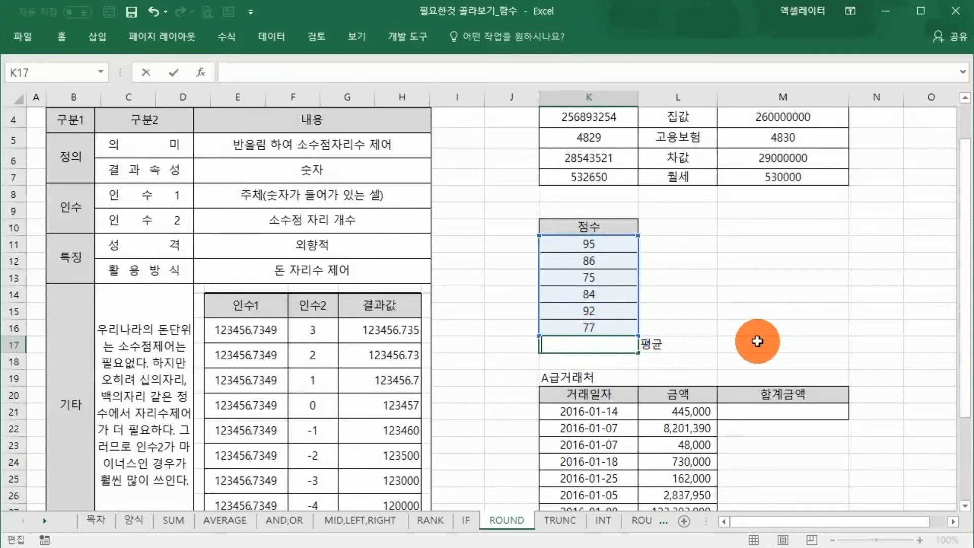
pyautogui.click(756, 313)
# Use AutoSum's average option on the 점수 list to place the average of K11:K16 in K17
pyautogui.moveTo(589, 244); pyautogui.dragTo(588, 345)
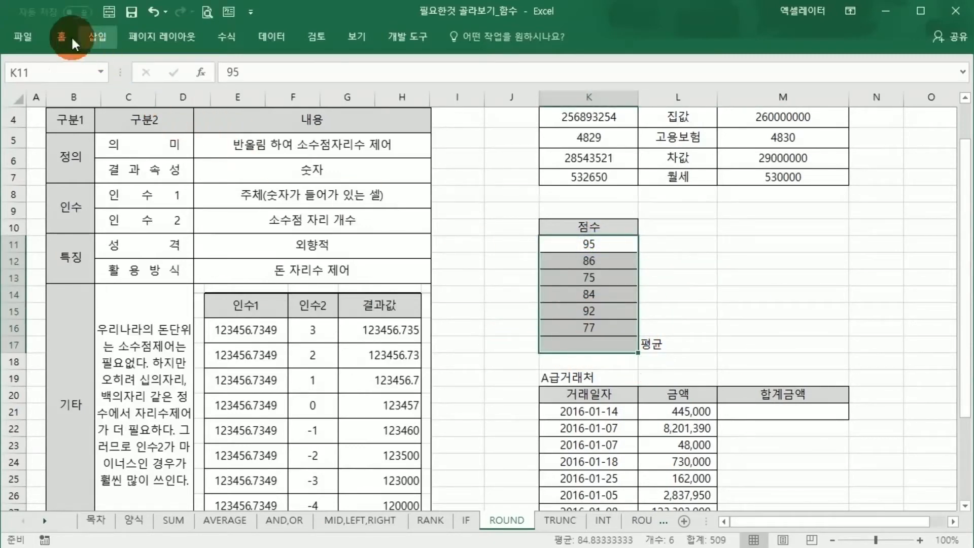
pyautogui.click(72, 44)
pyautogui.click(830, 59)
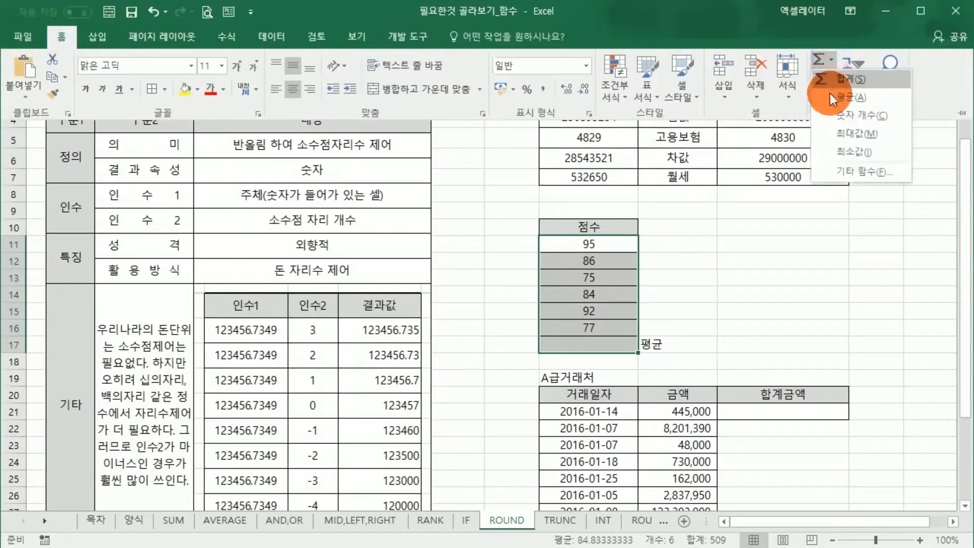
pyautogui.click(842, 96)
pyautogui.click(718, 311)
pyautogui.click(582, 350)
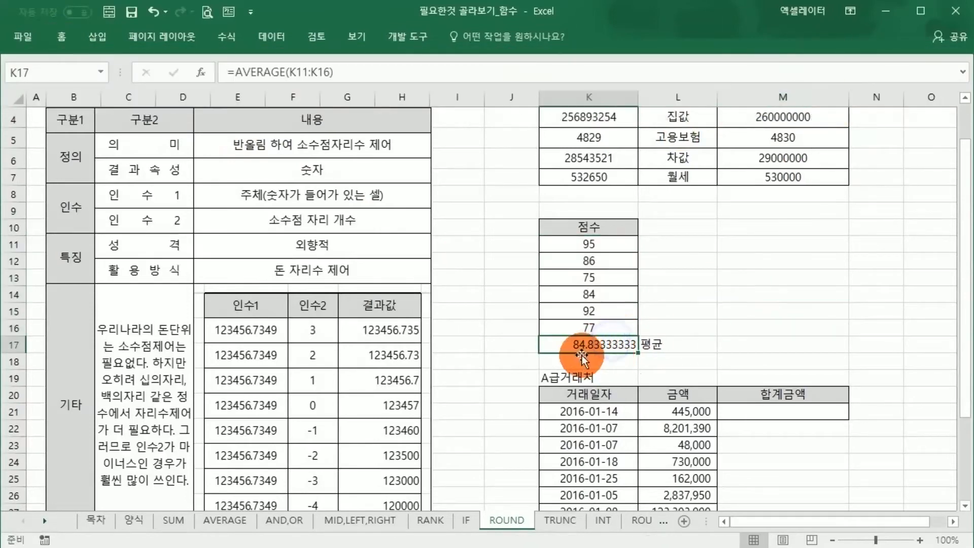
# Wrap the average formula in K17 as =ROUND(AVERAGE(K11:K16),2) to round it to two decimal places
pyautogui.click(234, 70)
pyautogui.write('ROUND(')
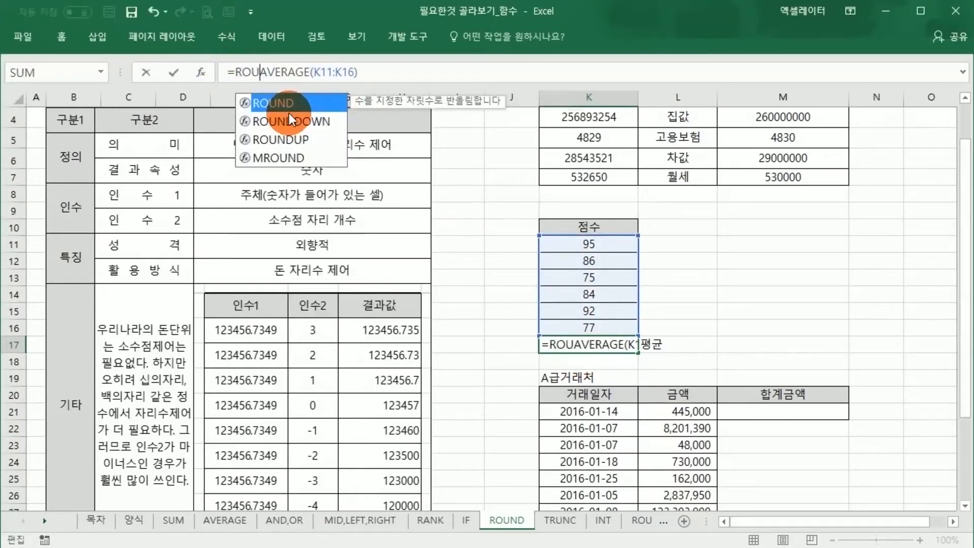
pyautogui.click(398, 75)
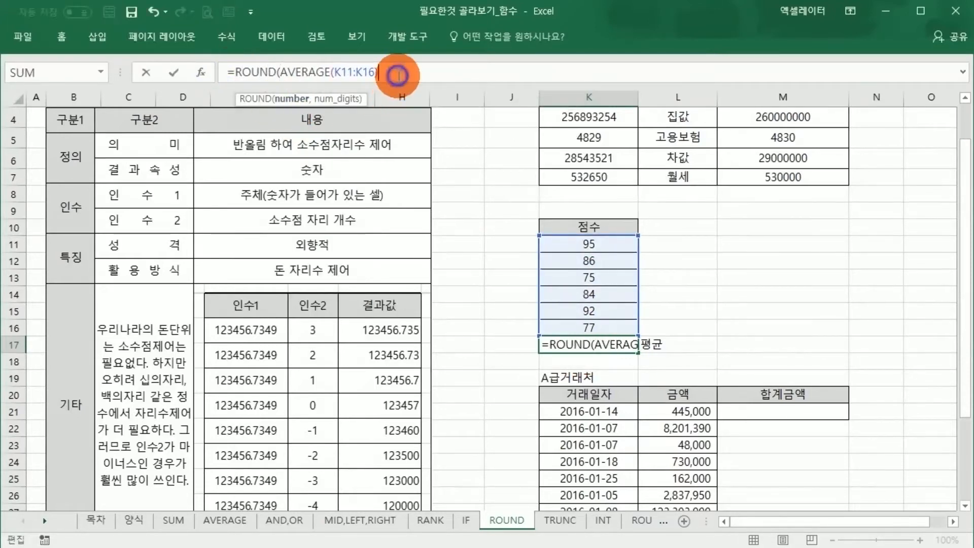
pyautogui.write(',2')
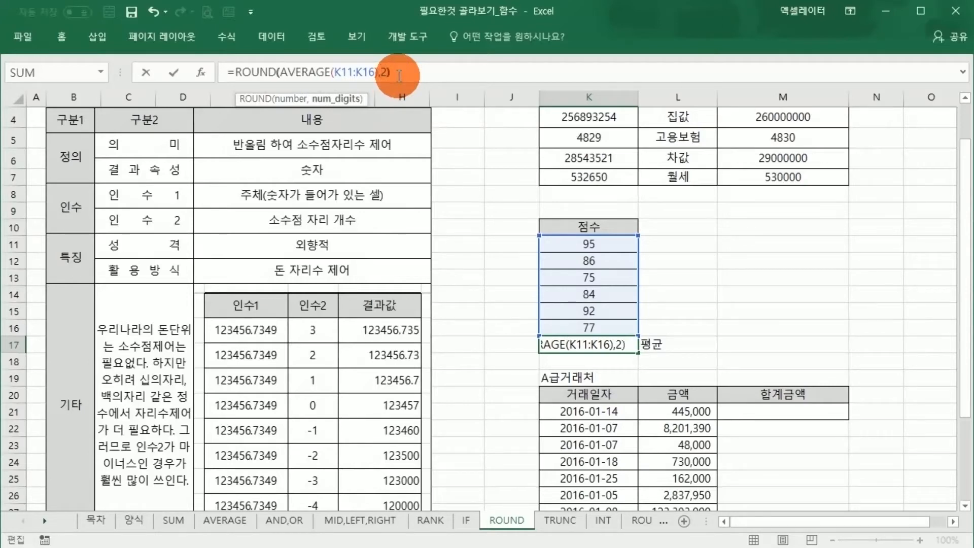
pyautogui.press('Return')
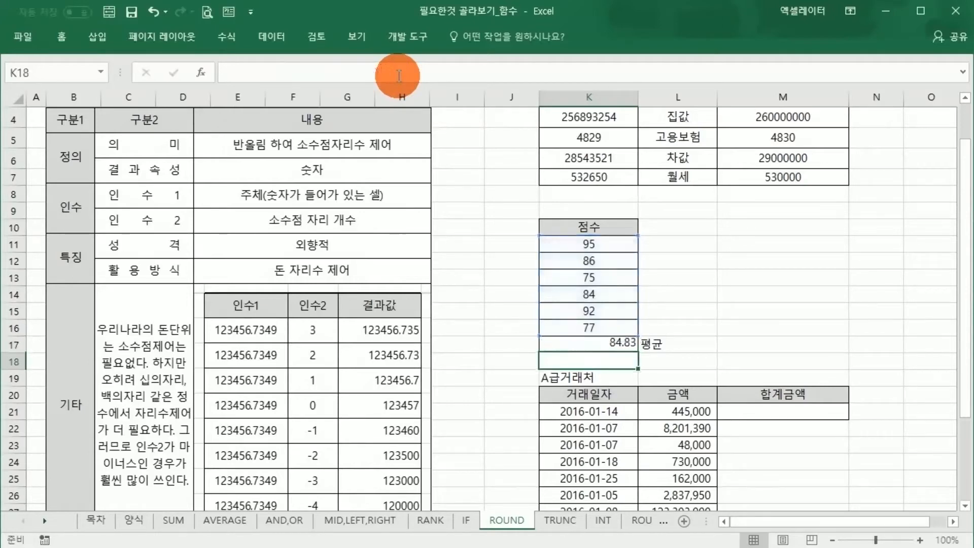
# Clear the rounded formula from K17 and insert the plain average of the 점수 values K11:K16 there
pyautogui.click(584, 345)
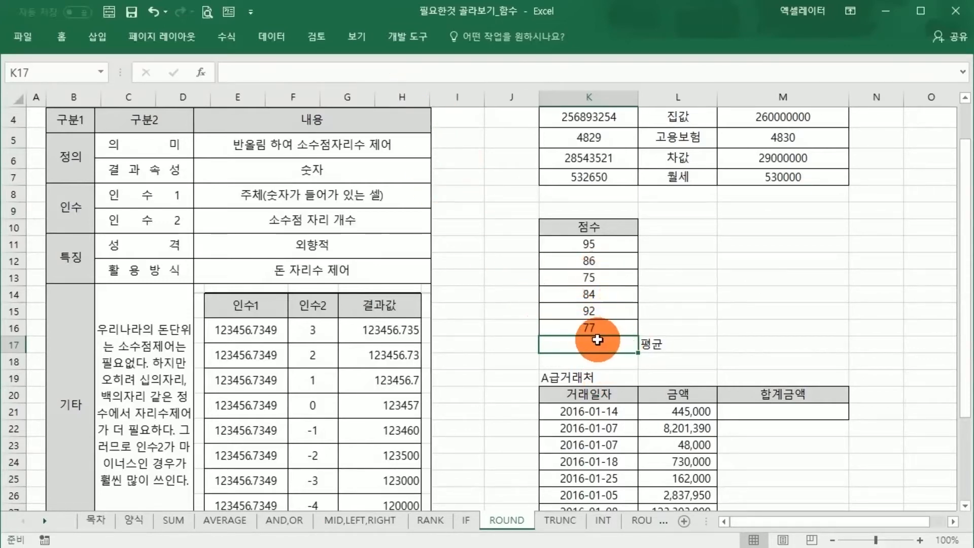
pyautogui.press('Delete')
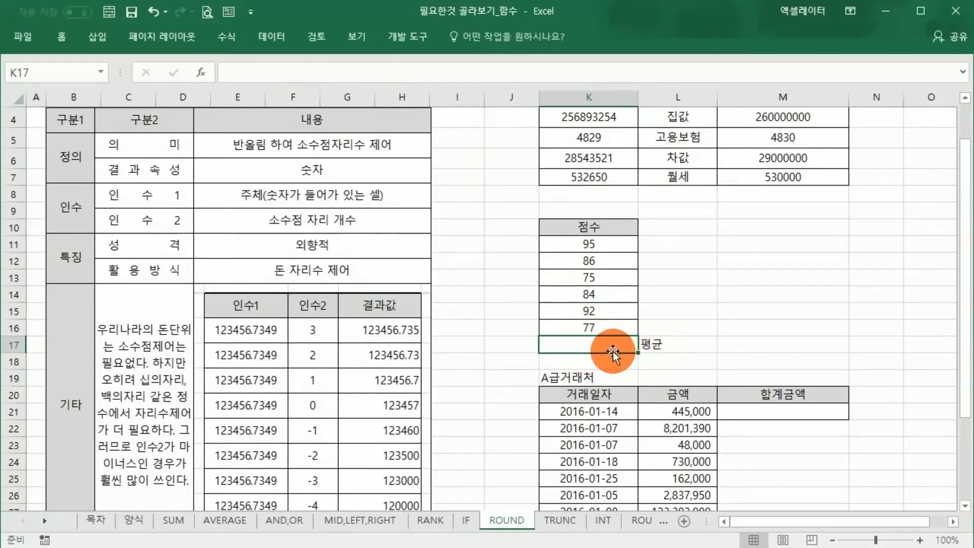
pyautogui.moveTo(614, 249); pyautogui.dragTo(604, 345)
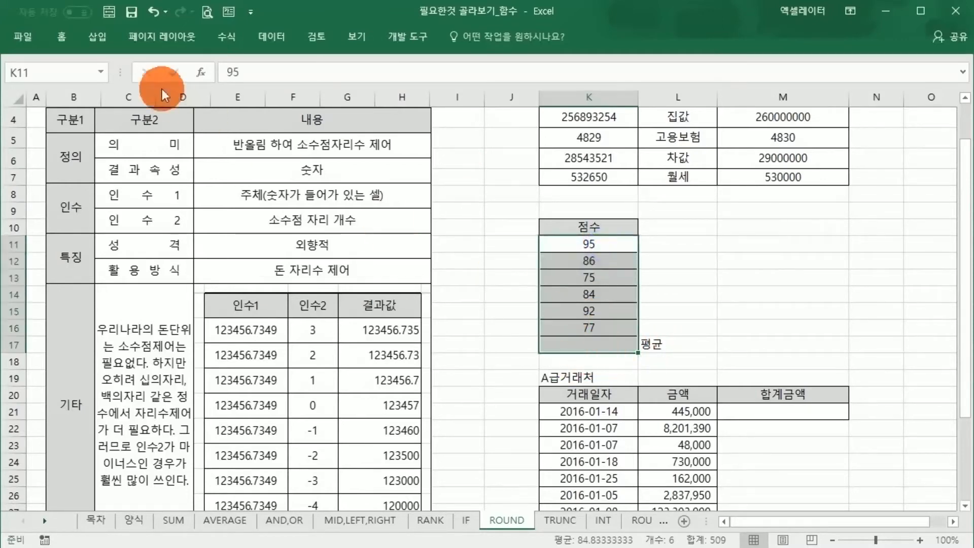
pyautogui.click(60, 41)
pyautogui.click(831, 60)
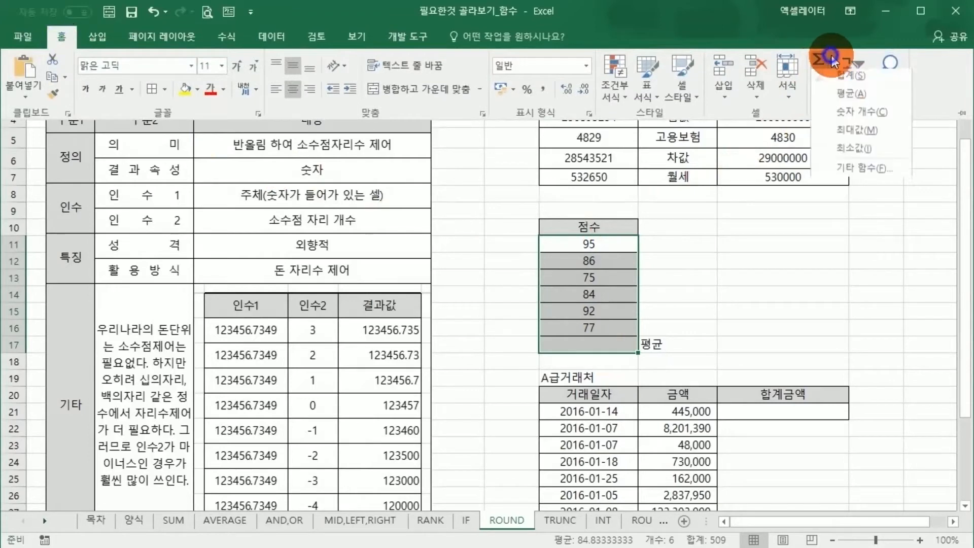
pyautogui.click(851, 99)
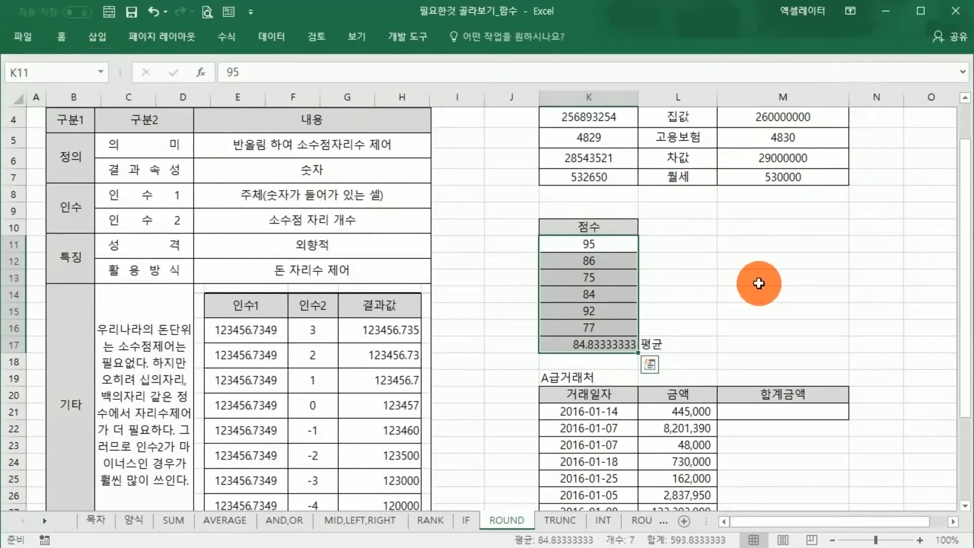
# Reduce the displayed decimals of the average in K17 to two places using number formatting only
pyautogui.click(589, 349)
pyautogui.click(60, 37)
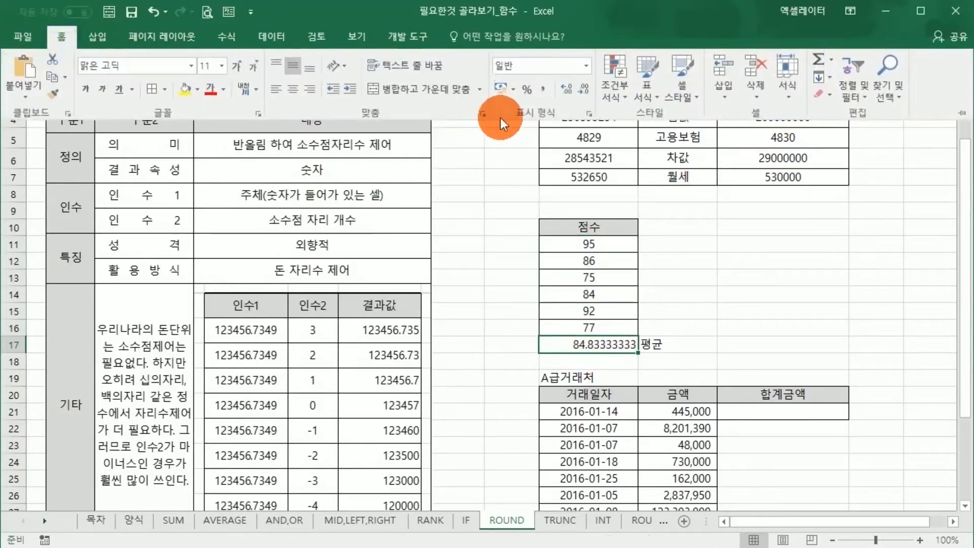
pyautogui.click(583, 92)
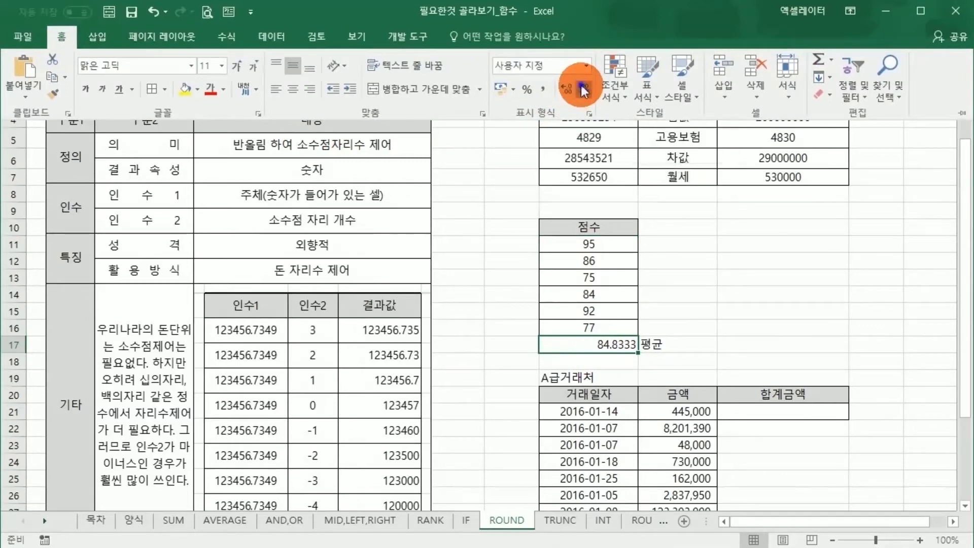
pyautogui.click(583, 92)
pyautogui.click(583, 92)
pyautogui.click(692, 213)
pyautogui.click(690, 264)
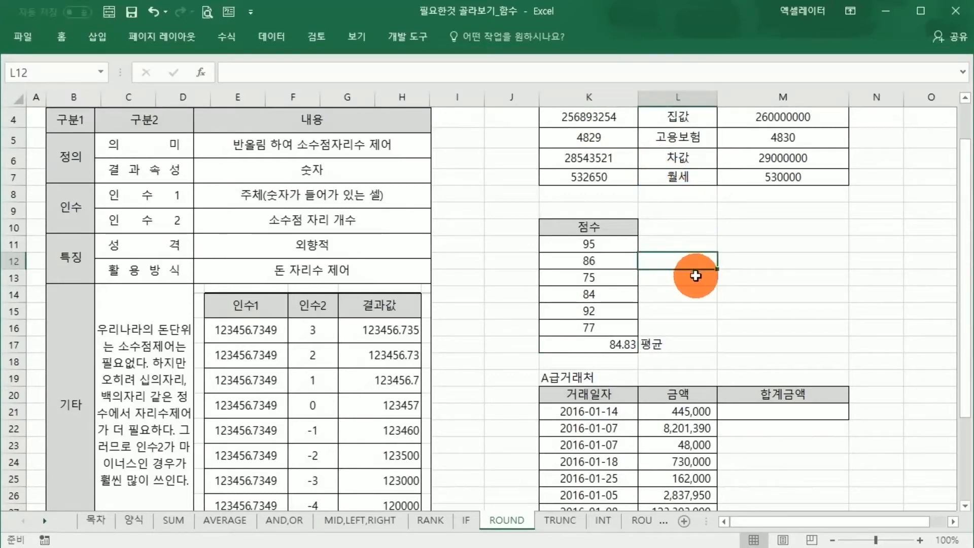
# Compare the AVERAGE formula in the formatted 평균 cell K17 with the ROUND formulas in the 결과값 column M4:M7
pyautogui.click(623, 342)
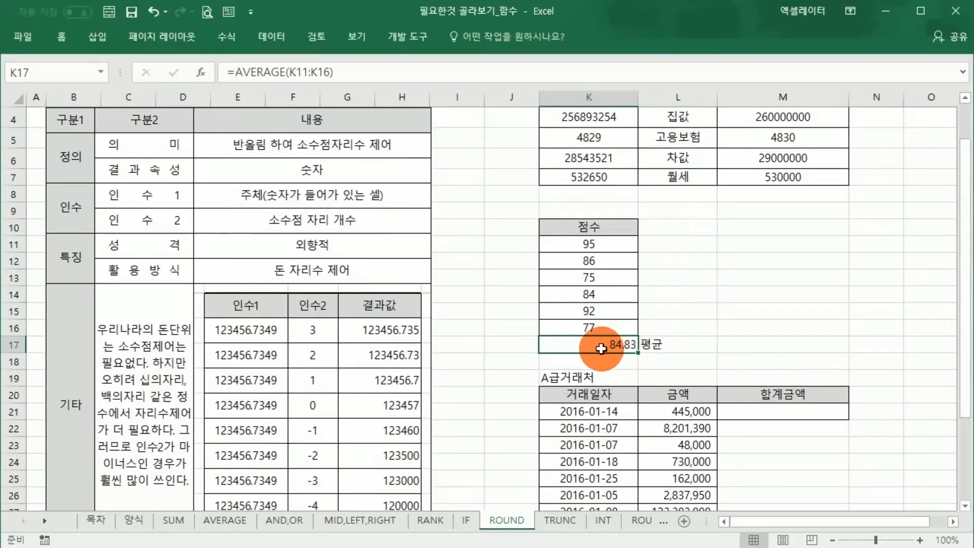
pyautogui.click(699, 345)
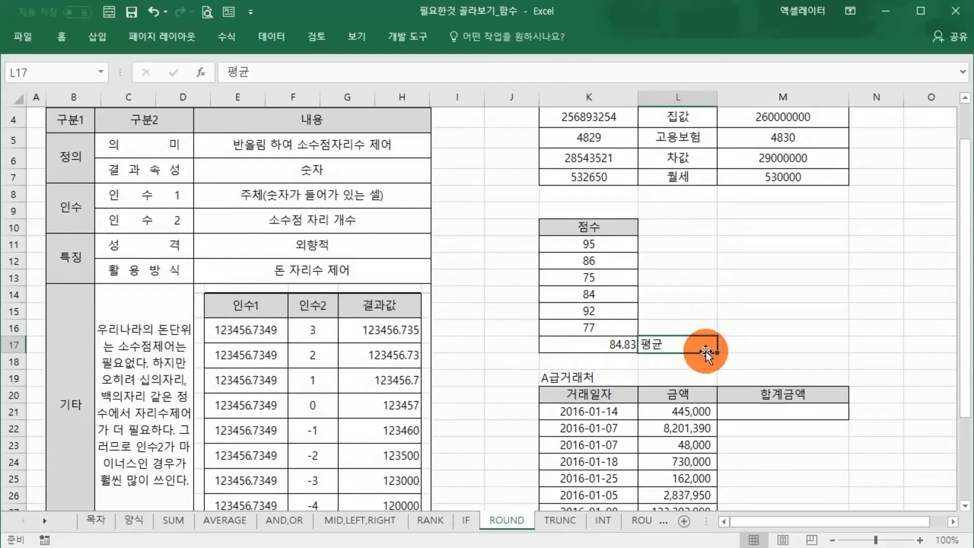
pyautogui.click(629, 349)
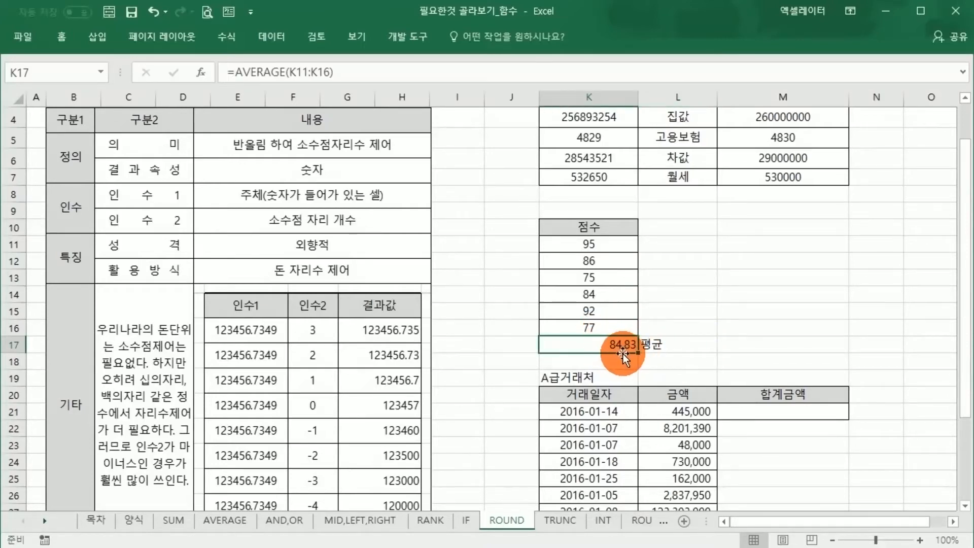
pyautogui.scroll(1, 644, 339)
pyautogui.moveTo(783, 171); pyautogui.dragTo(778, 234)
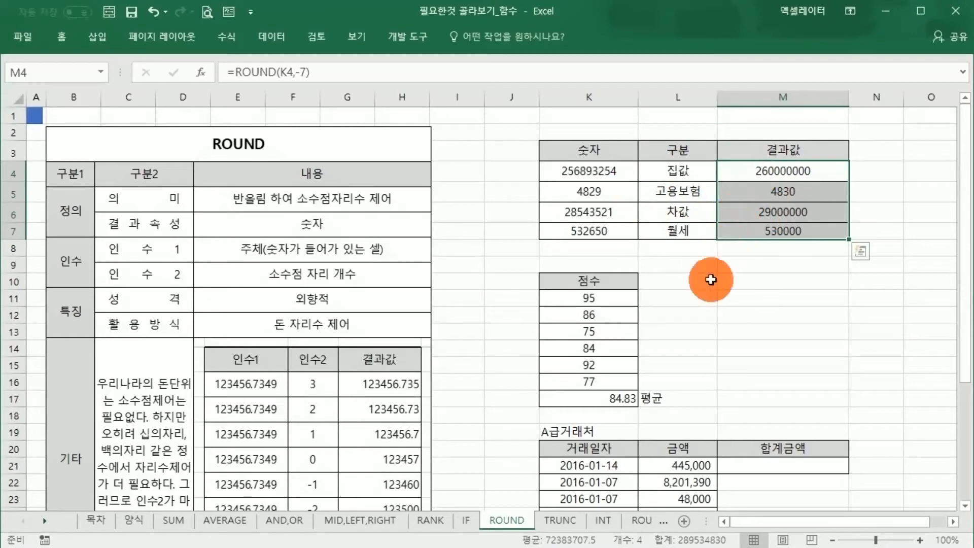
pyautogui.scroll(-2, 688, 315)
pyautogui.click(616, 283)
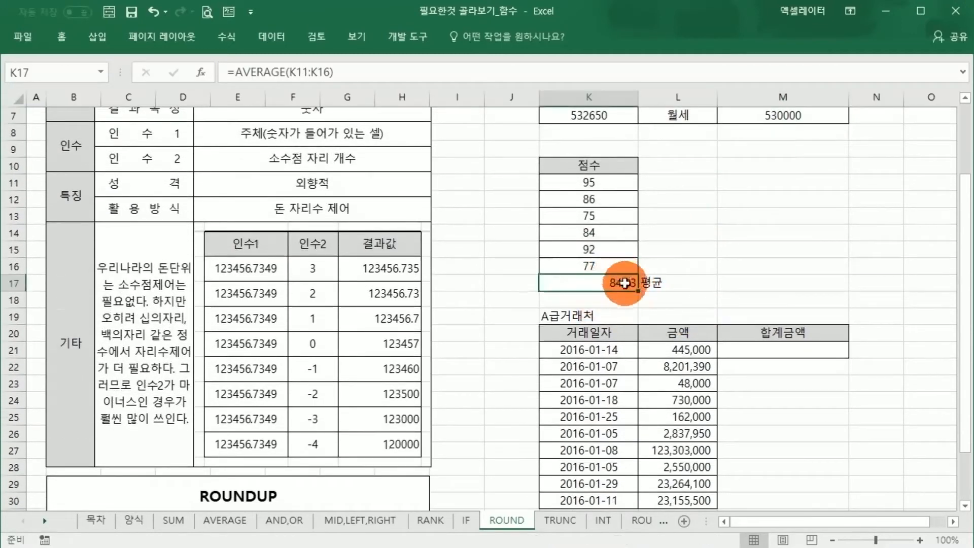
pyautogui.click(706, 288)
pyautogui.click(765, 269)
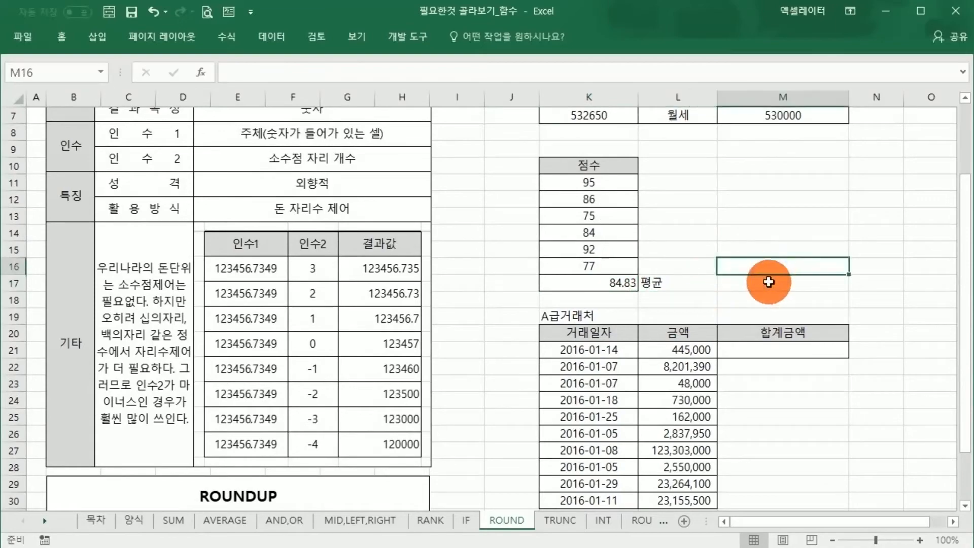
# Examine the ROUND reference table alongside the ROUNDUP and ROUNDDOWN tables below it
pyautogui.scroll(-3, 771, 277)
pyautogui.scroll(3, 761, 277)
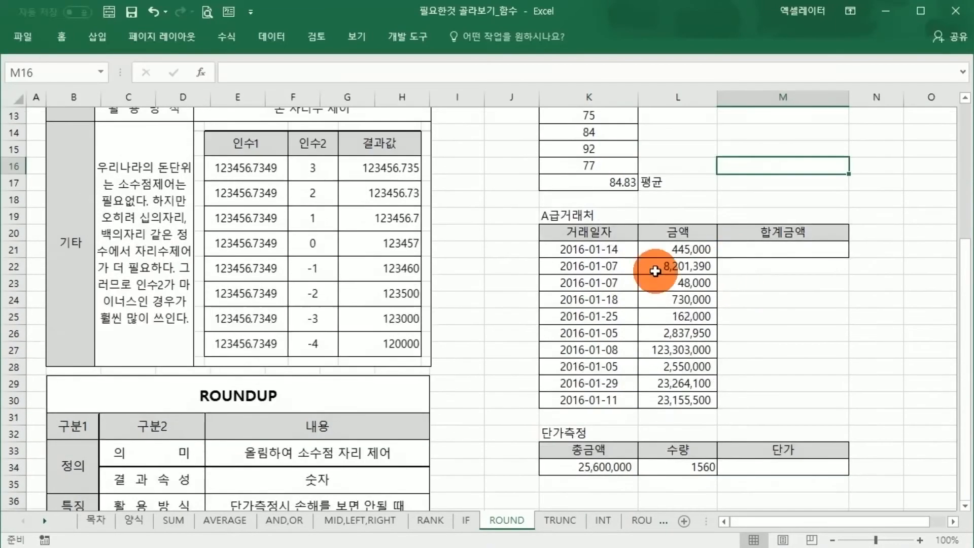
pyautogui.click(506, 270)
pyautogui.click(407, 257)
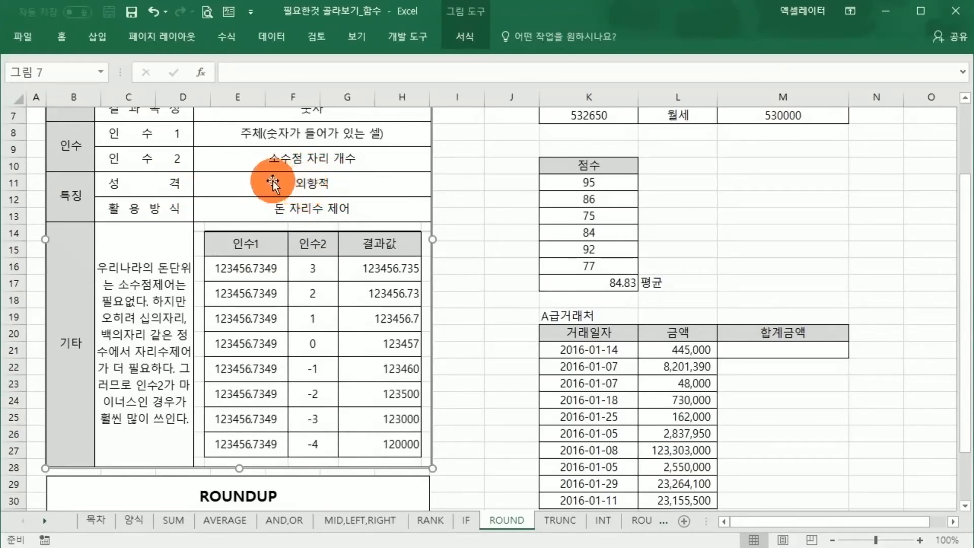
pyautogui.scroll(-8, 468, 218)
pyautogui.scroll(1, 463, 242)
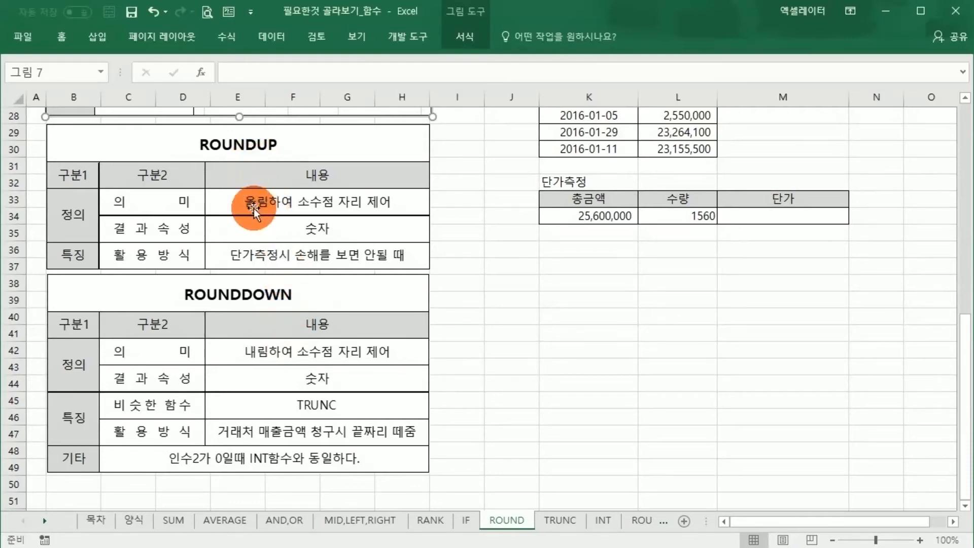
pyautogui.scroll(9, 253, 208)
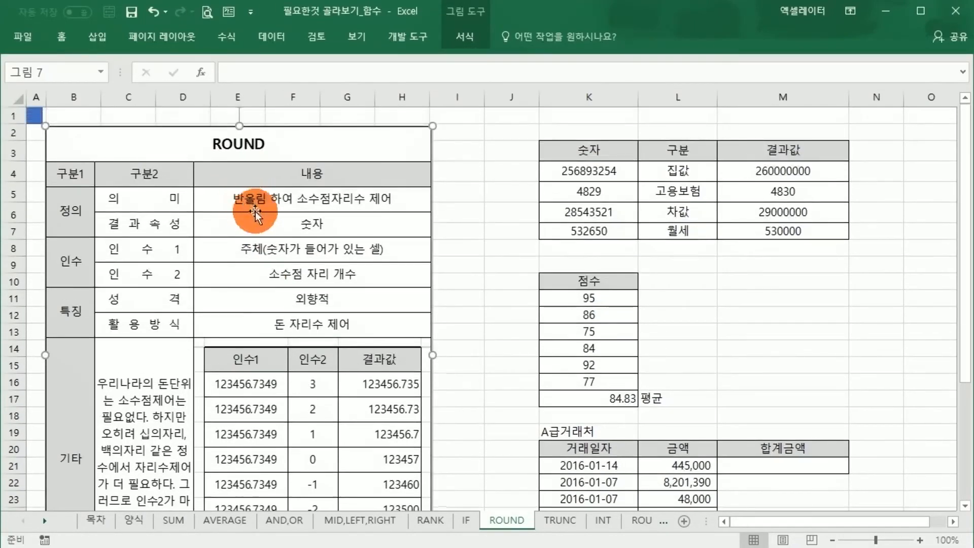
pyautogui.scroll(-6, 258, 218)
pyautogui.scroll(-2, 261, 348)
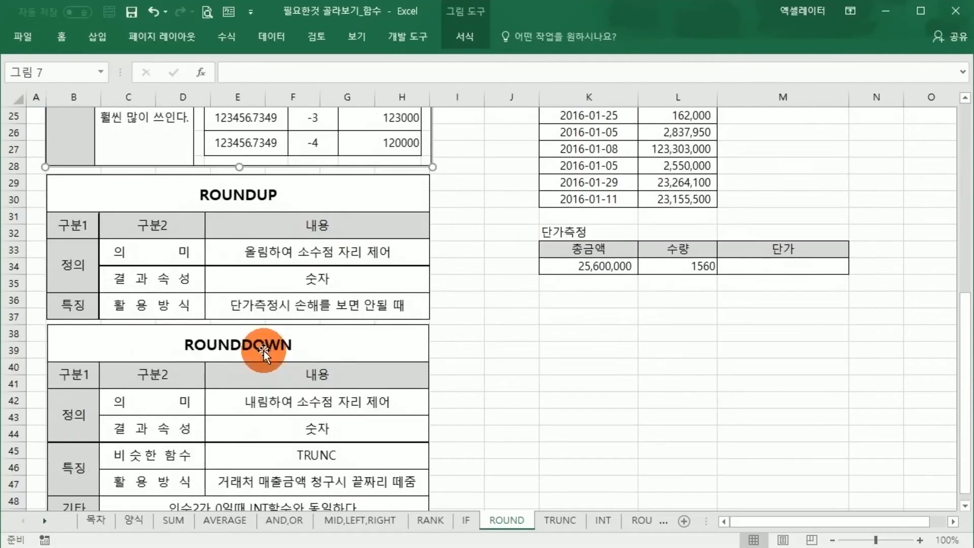
# Read the meaning and usage rows of the ROUNDUP and ROUNDDOWN tables to see how they differ
pyautogui.click(641, 384)
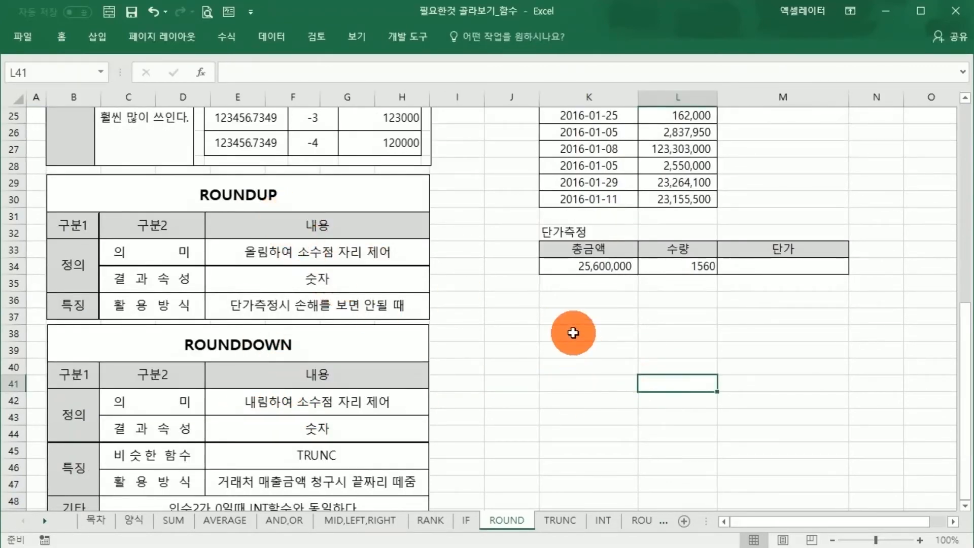
pyautogui.scroll(2, 567, 337)
pyautogui.scroll(-2, 558, 350)
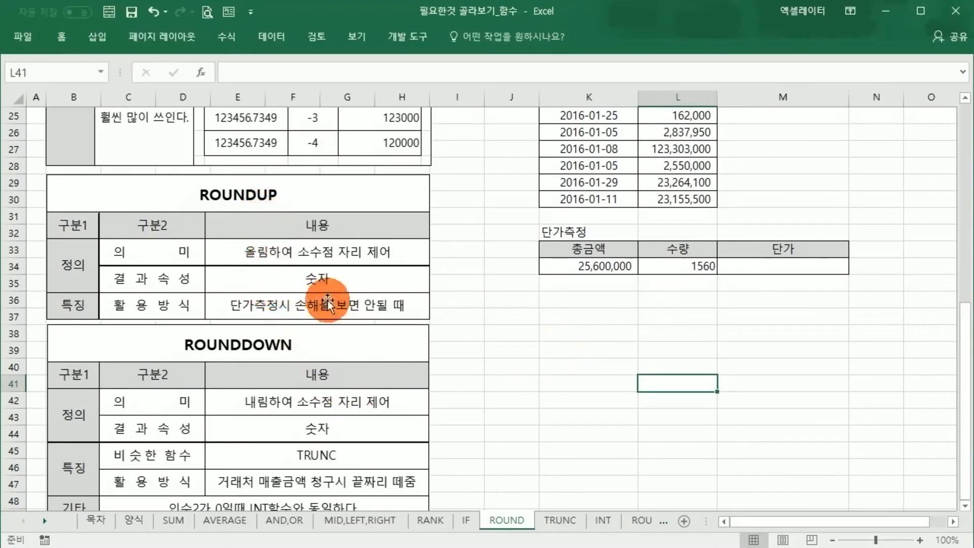
pyautogui.scroll(1, 614, 311)
pyautogui.scroll(-2, 596, 348)
pyautogui.click(356, 381)
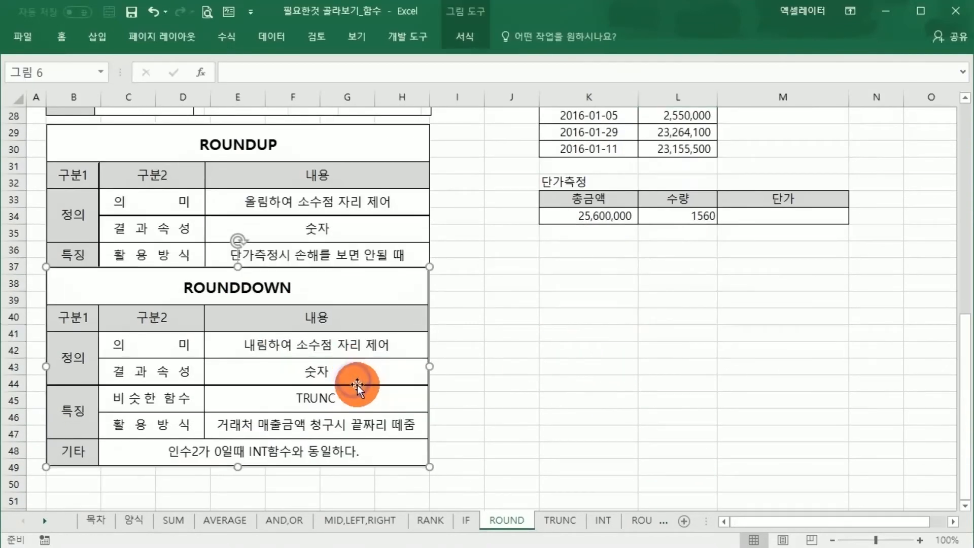
pyautogui.moveTo(351, 383); pyautogui.dragTo(352, 384)
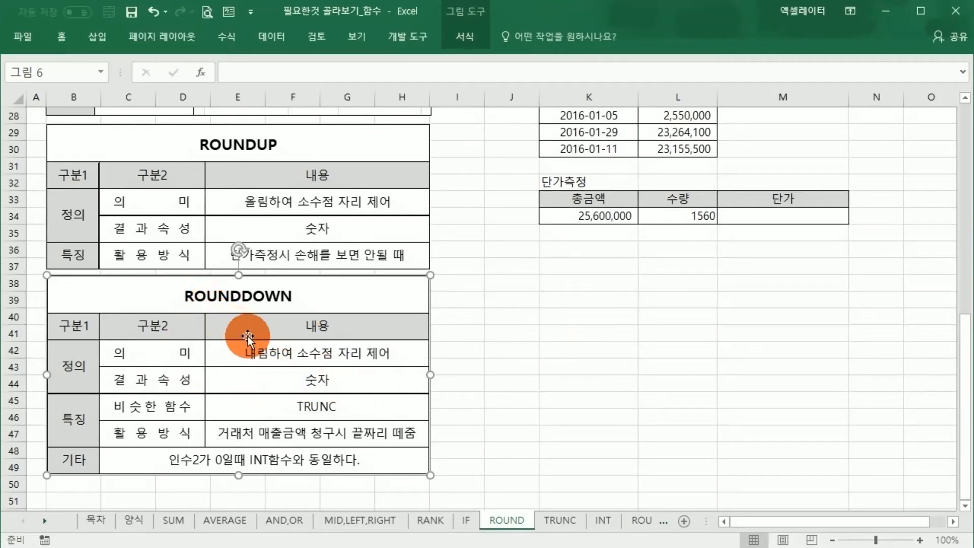
pyautogui.click(568, 347)
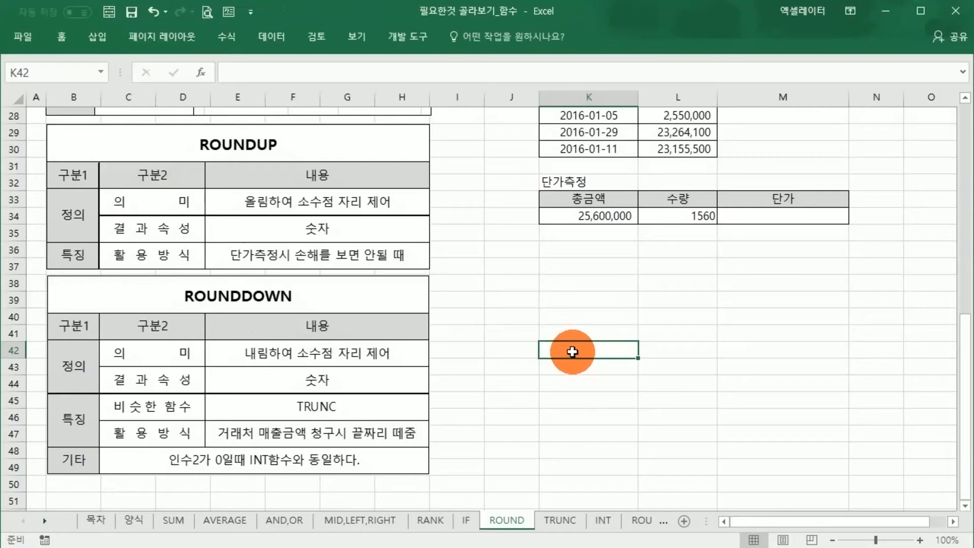
# Enter the example division =9/5 in the empty cell K39 and check its result against the ROUNDDOWN description
pyautogui.click(568, 306)
pyautogui.write('=9/')
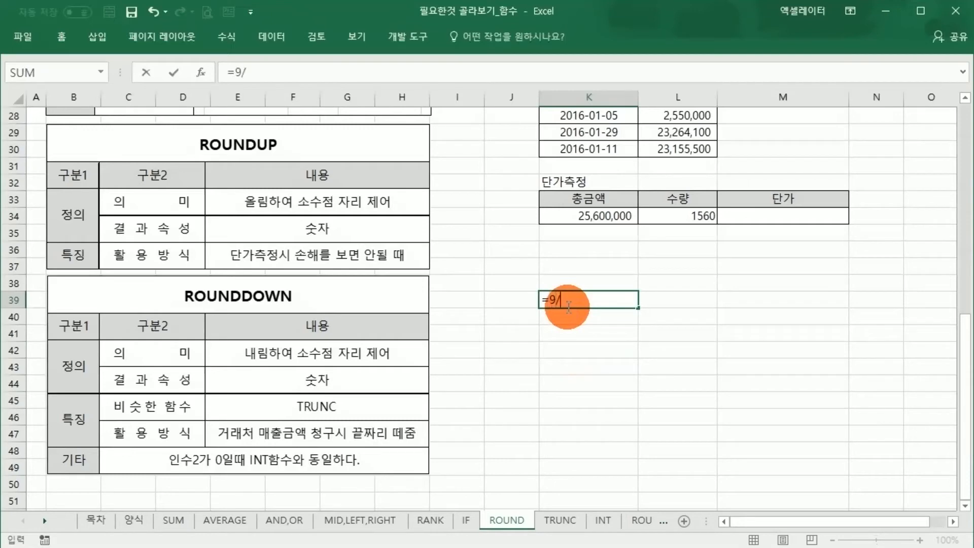
pyautogui.write('5')
pyautogui.press('Return')
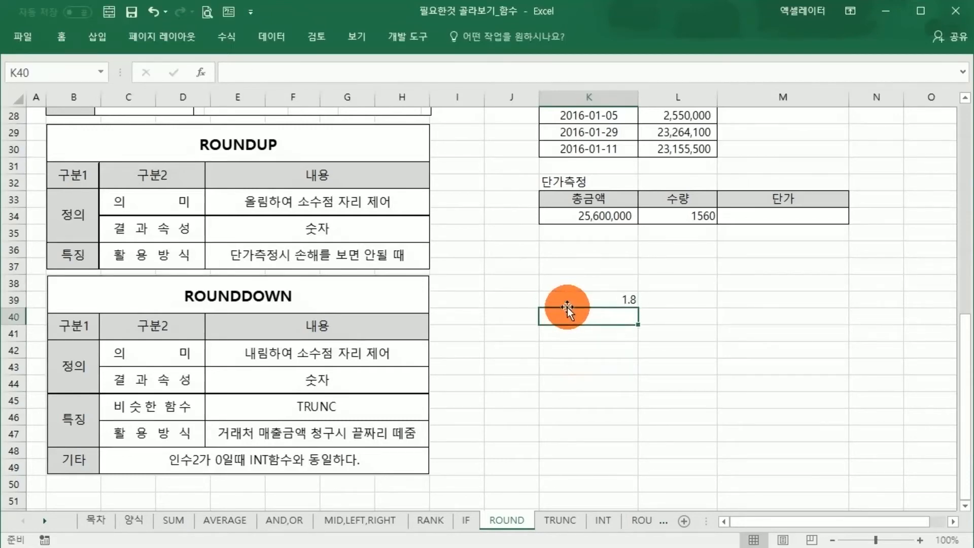
pyautogui.click(604, 299)
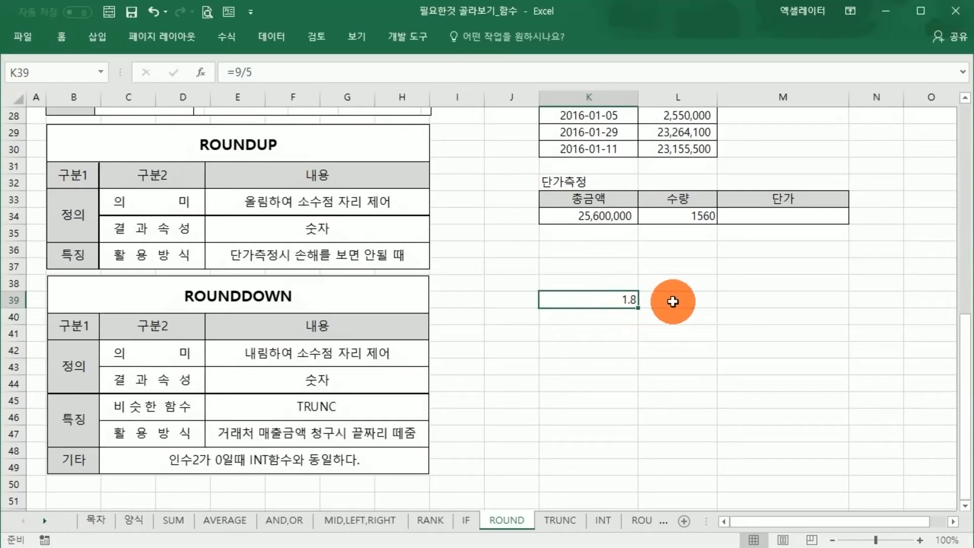
pyautogui.click(623, 315)
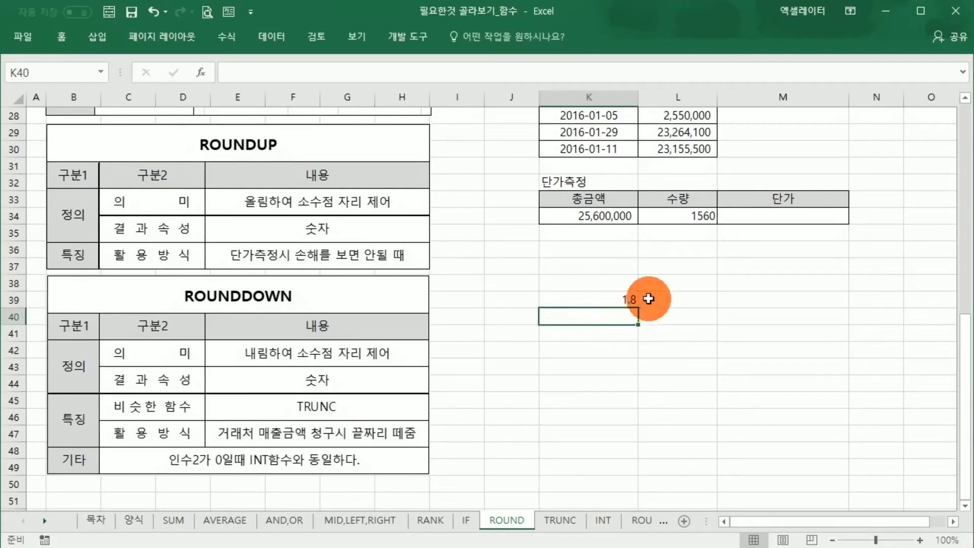
pyautogui.click(623, 304)
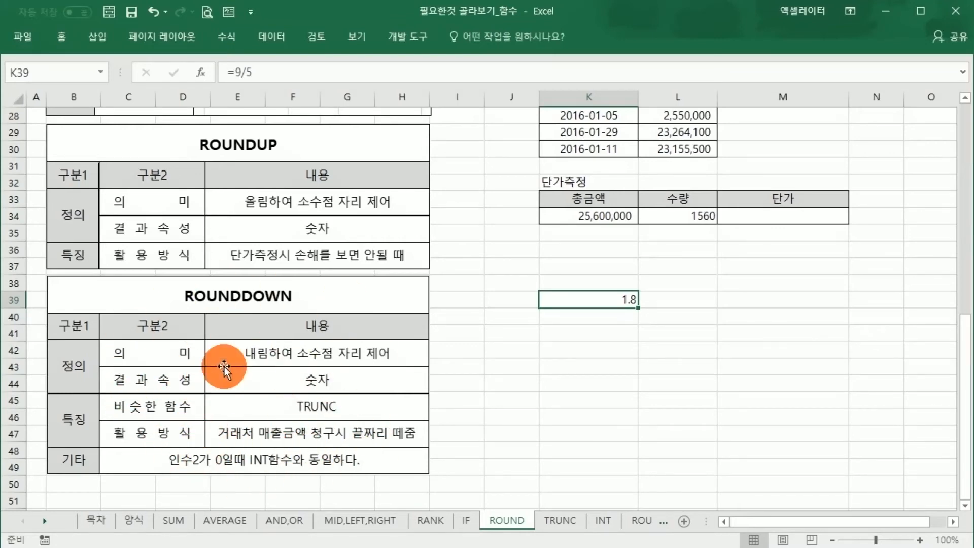
pyautogui.click(563, 384)
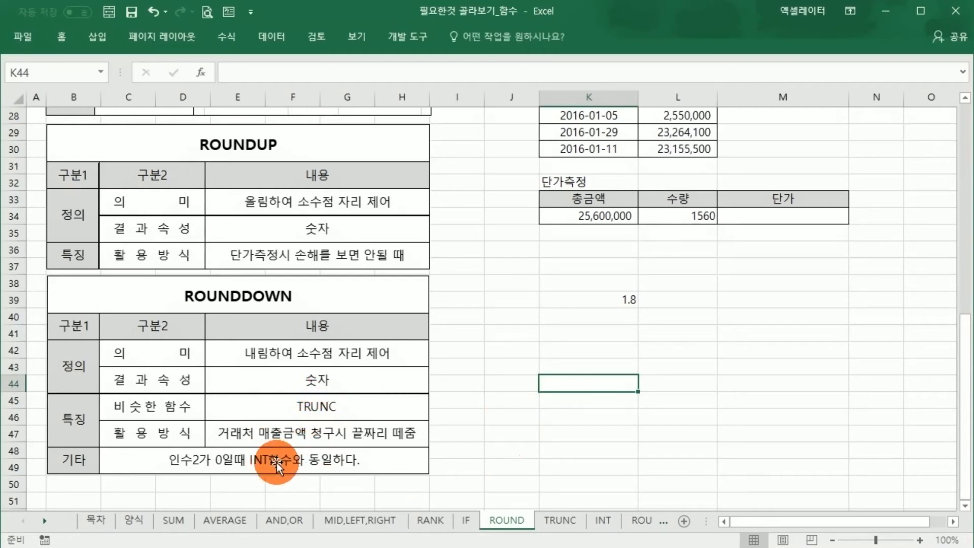
# Total the A급거래처 금액 values L21:L30 in the 합계금액 cell M21 with SUM
pyautogui.scroll(4, 599, 408)
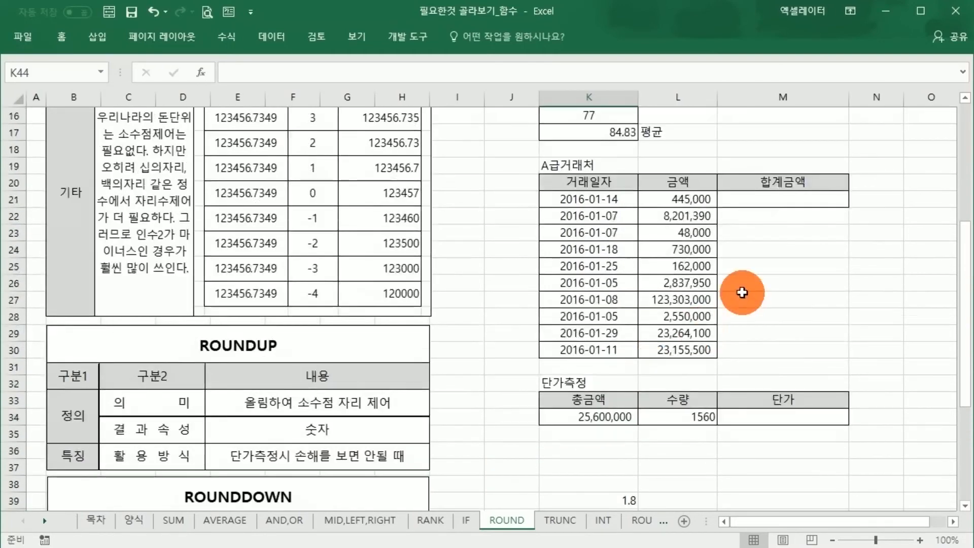
pyautogui.click(741, 298)
pyautogui.moveTo(674, 201); pyautogui.dragTo(678, 351)
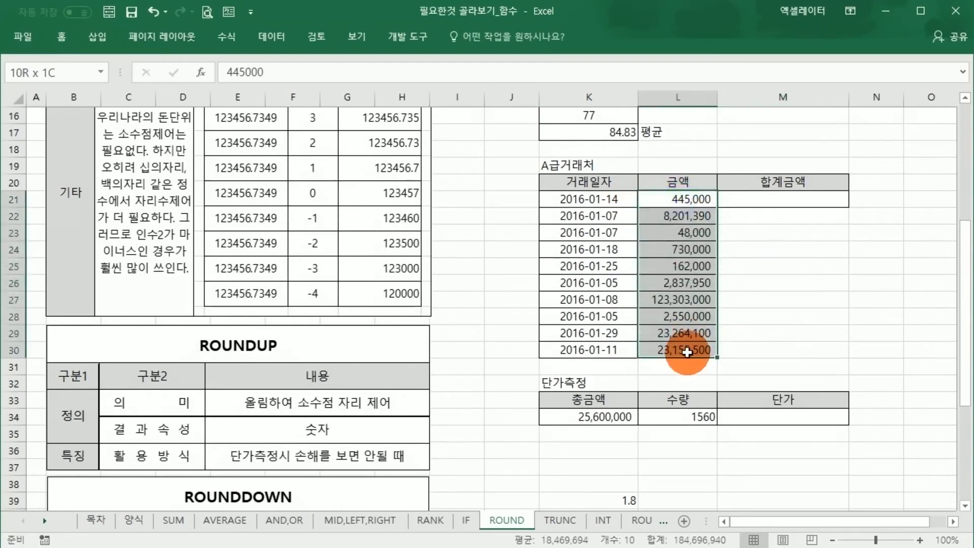
pyautogui.click(768, 201)
pyautogui.click(591, 166)
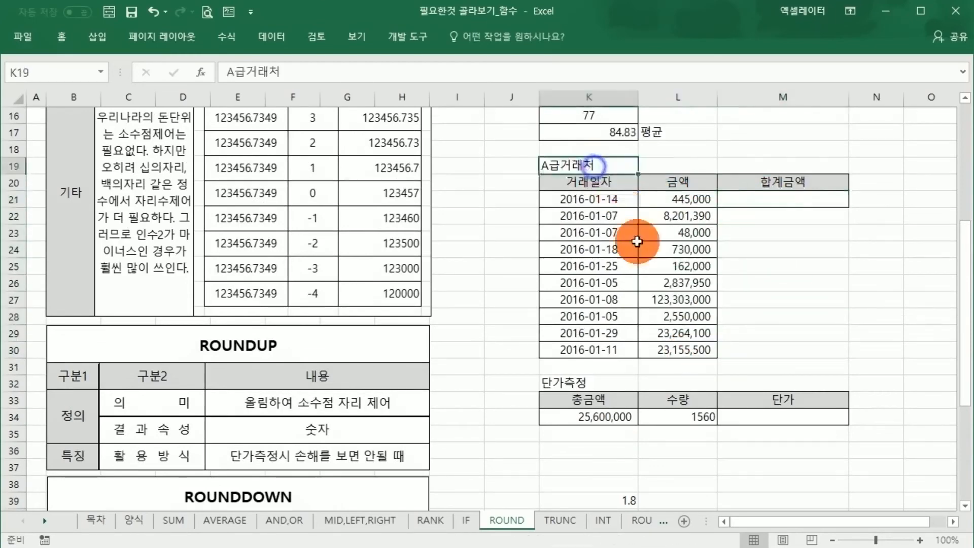
pyautogui.click(758, 195)
pyautogui.write('=SUM(')
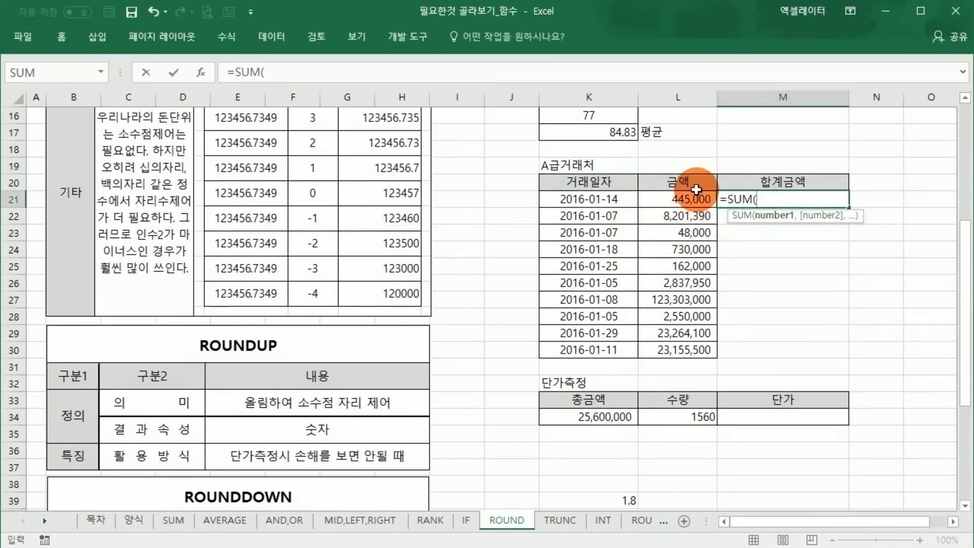
pyautogui.moveTo(692, 200); pyautogui.dragTo(686, 349)
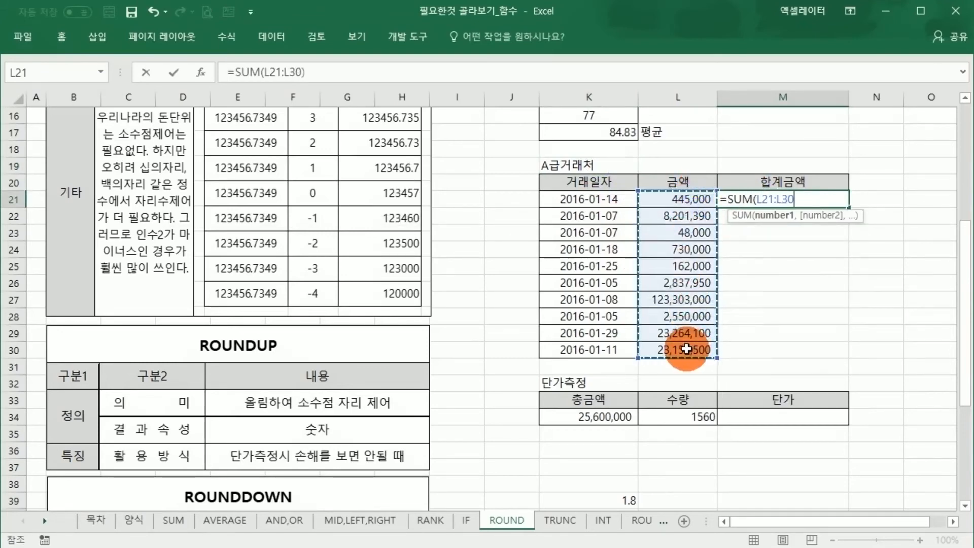
pyautogui.press('Return')
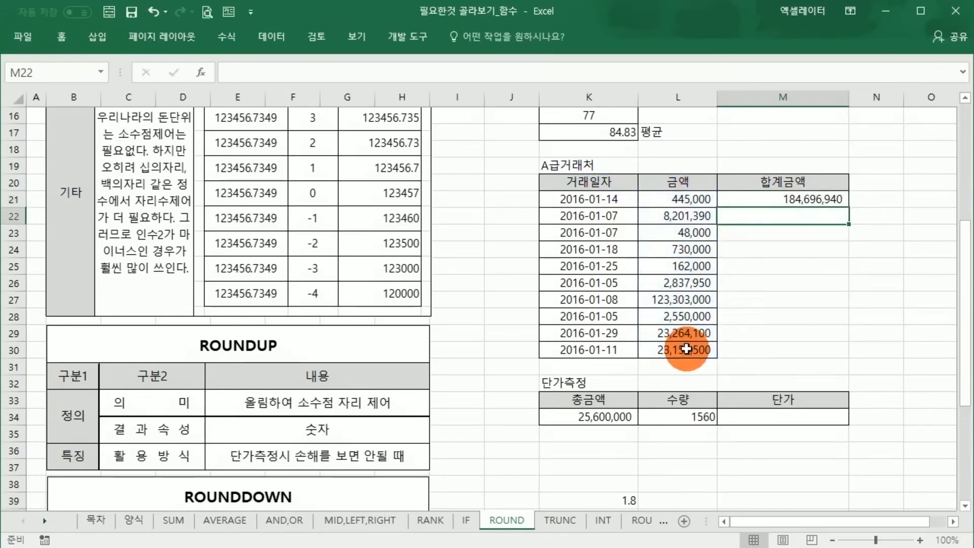
pyautogui.click(804, 201)
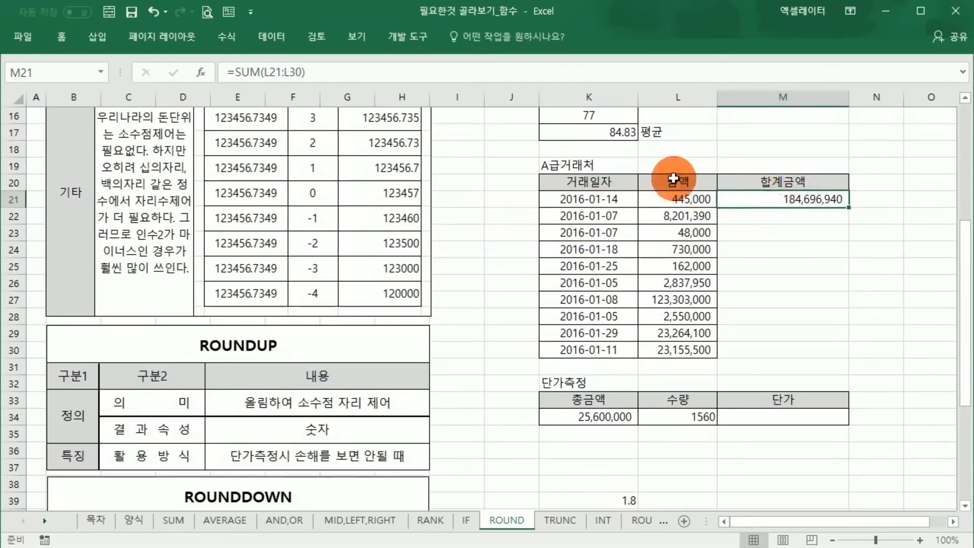
pyautogui.click(237, 73)
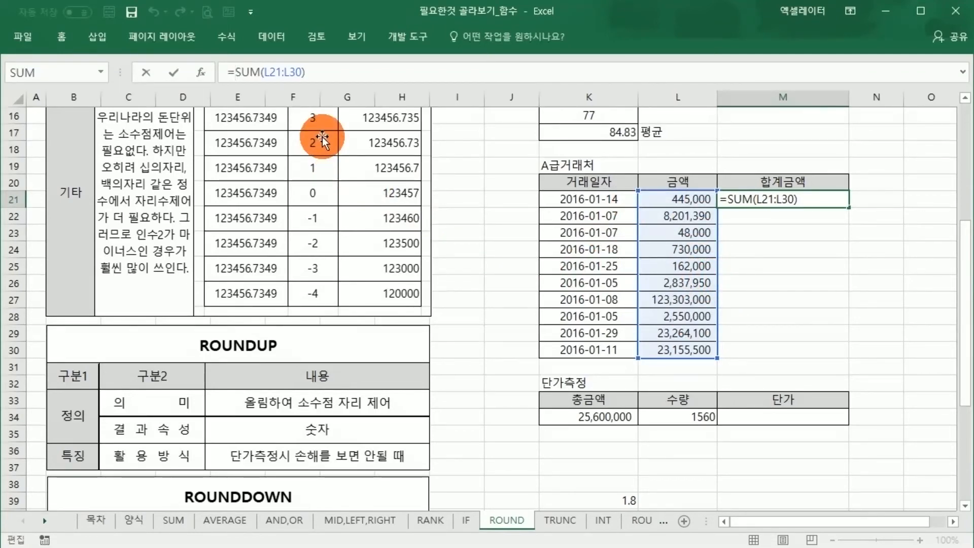
pyautogui.press('Return')
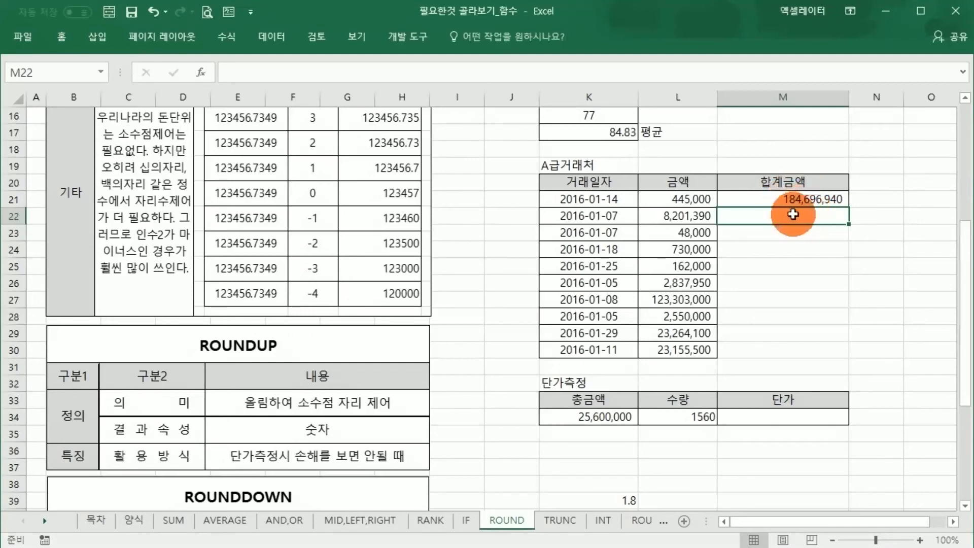
# Wrap the sum in M21 as =ROUNDDOWN(SUM(L21:L30),-6) to round the total down to the million
pyautogui.click(746, 200)
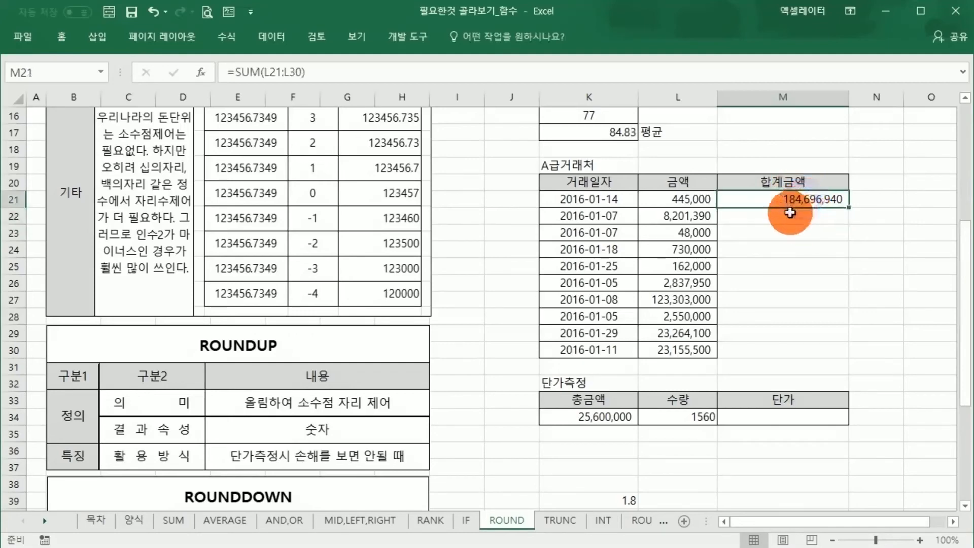
pyautogui.click(235, 72)
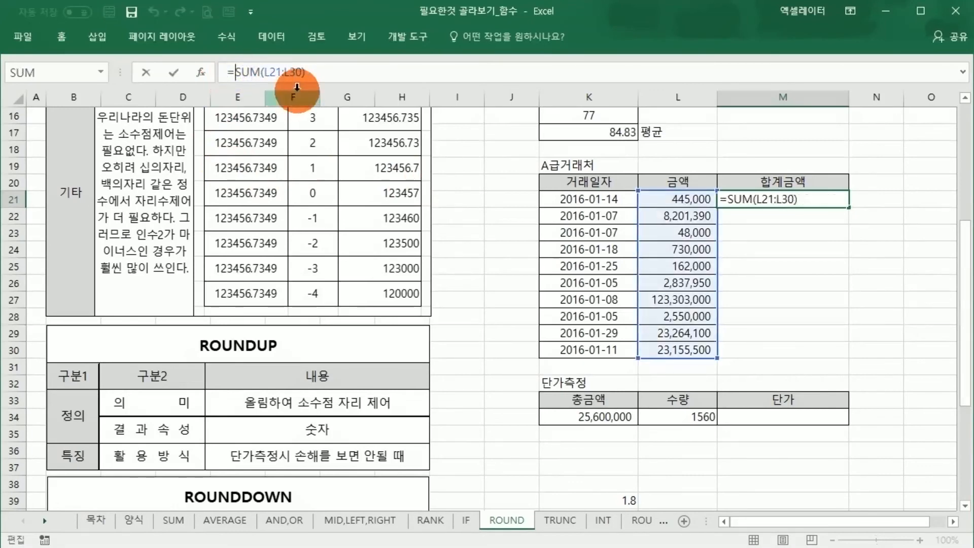
pyautogui.write('ROUN')
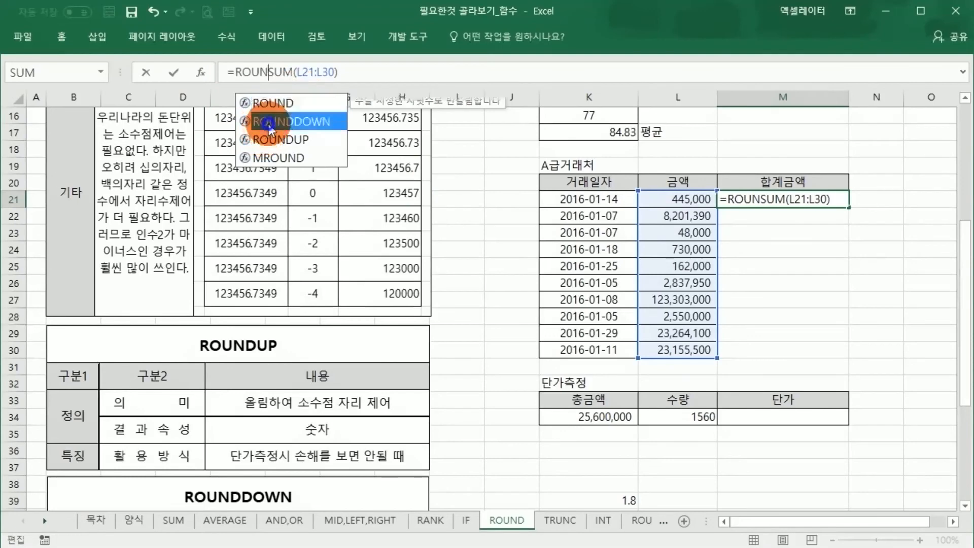
pyautogui.doubleClick(284, 121)
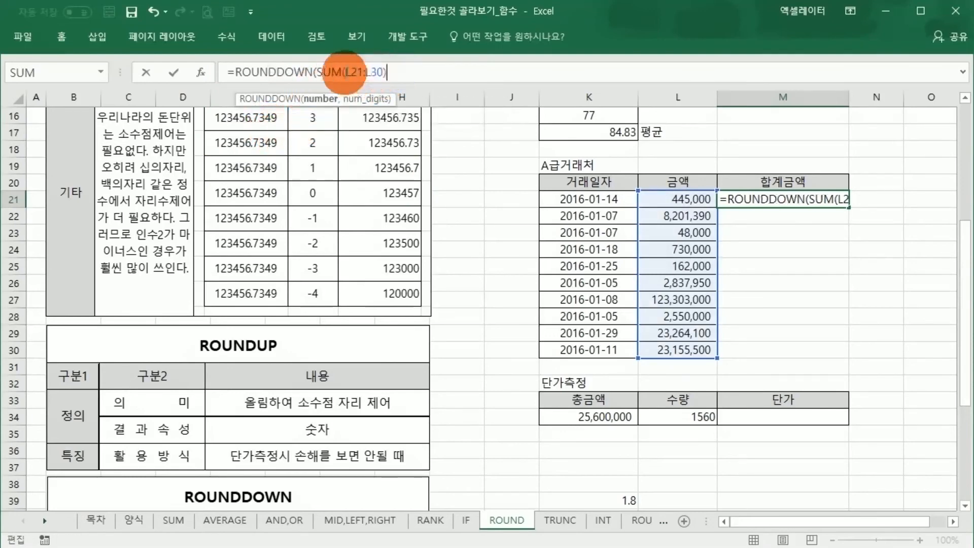
pyautogui.moveTo(316, 72); pyautogui.dragTo(385, 73)
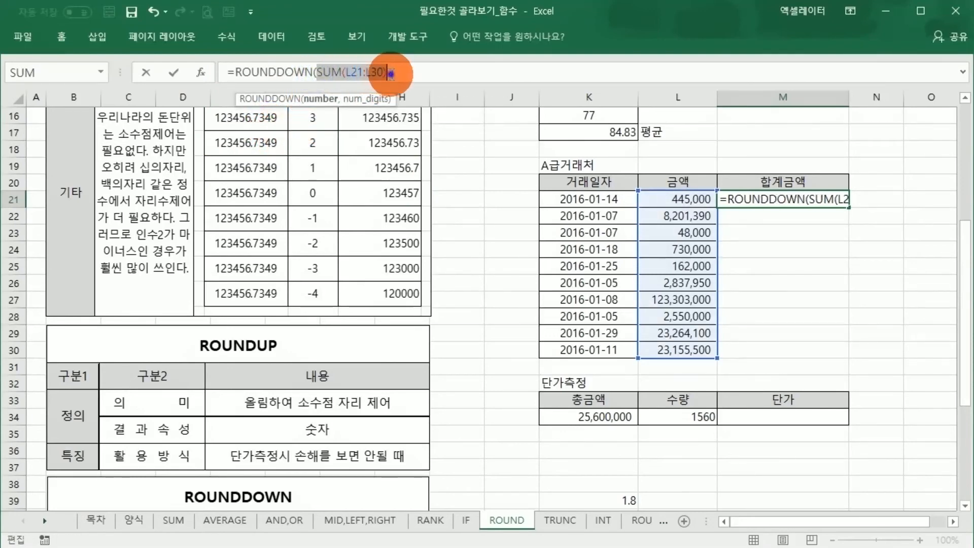
pyautogui.click(324, 74)
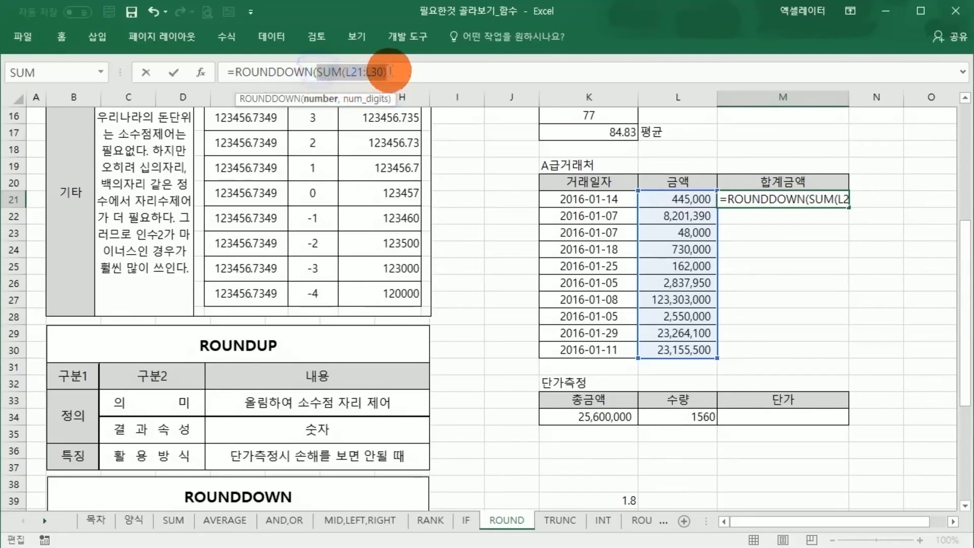
pyautogui.moveTo(234, 72); pyautogui.dragTo(311, 71)
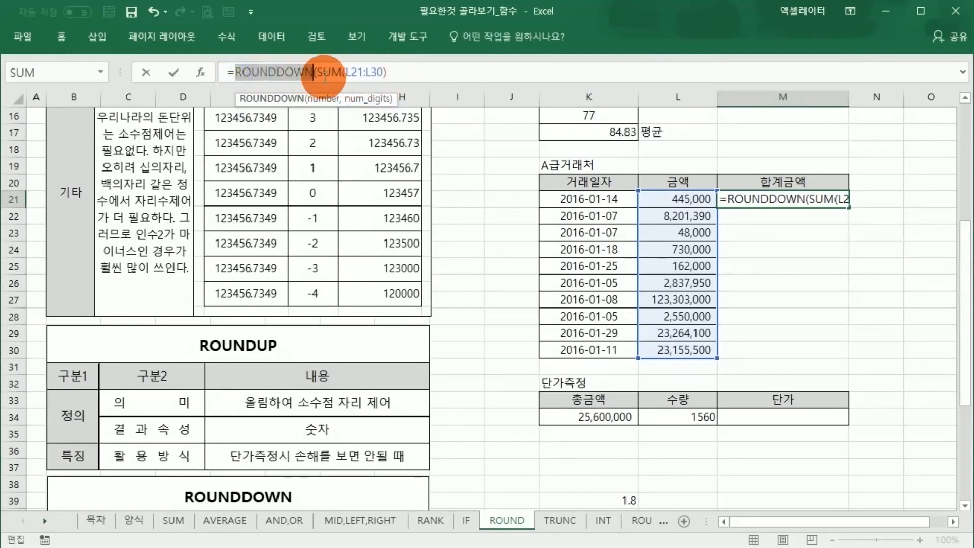
pyautogui.click(428, 69)
pyautogui.write(',')
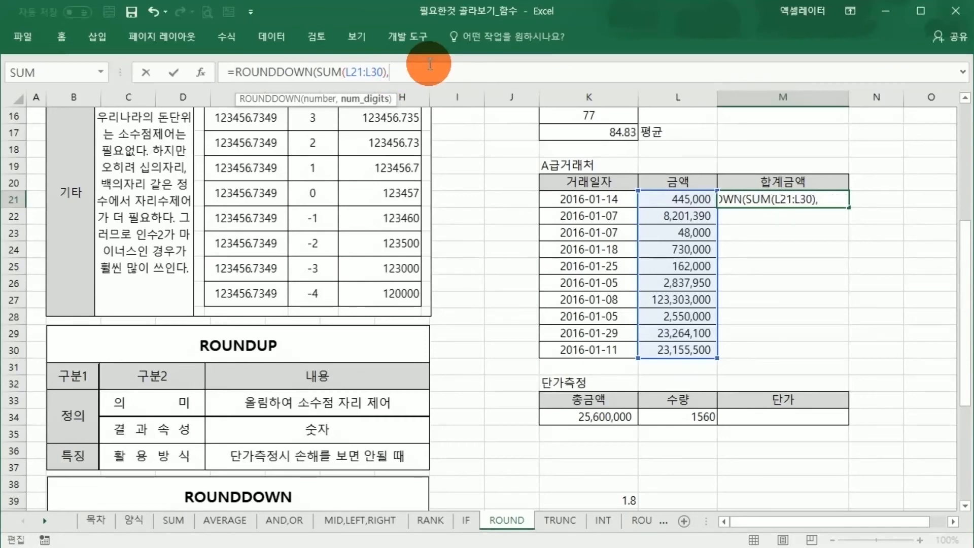
pyautogui.write('-6)')
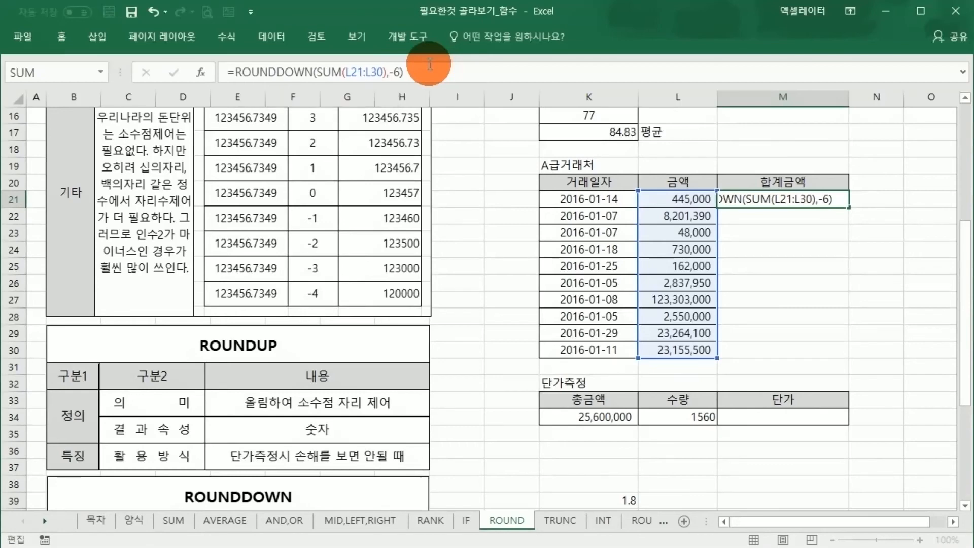
pyautogui.press('Return')
pyautogui.click(743, 195)
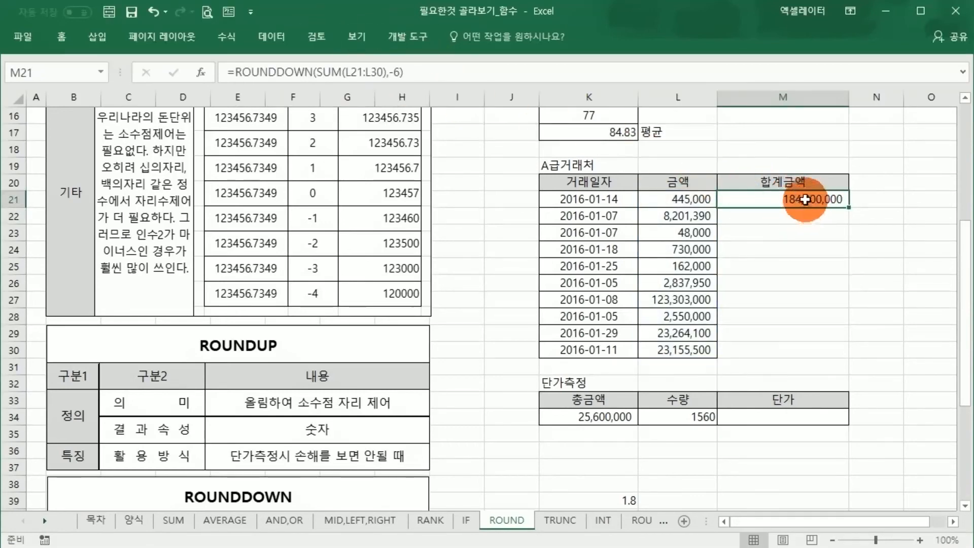
# Delete the example division from cell K39 below the 단가측정 table
pyautogui.click(787, 247)
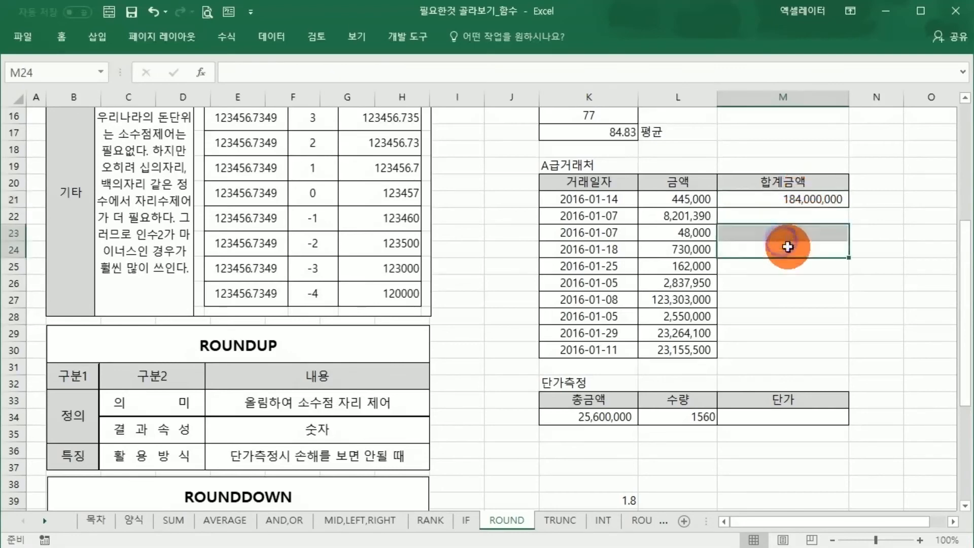
pyautogui.click(800, 300)
pyautogui.scroll(-2, 737, 340)
pyautogui.click(561, 345)
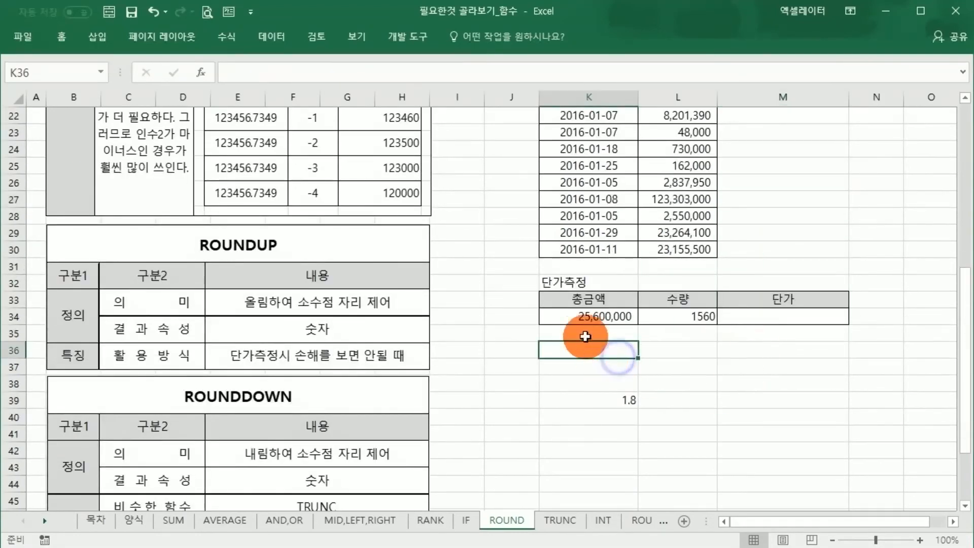
pyautogui.click(569, 315)
pyautogui.click(633, 401)
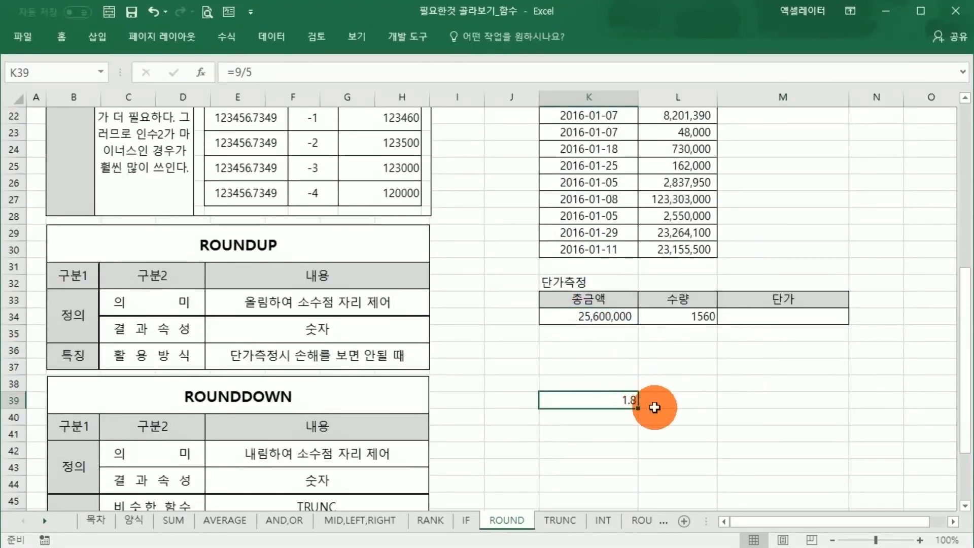
pyautogui.press('Delete')
pyautogui.click(645, 352)
# Calculate the unit price in the 단가 cell M34 by dividing 총금액 by 수량 with =K34/L34
pyautogui.click(616, 318)
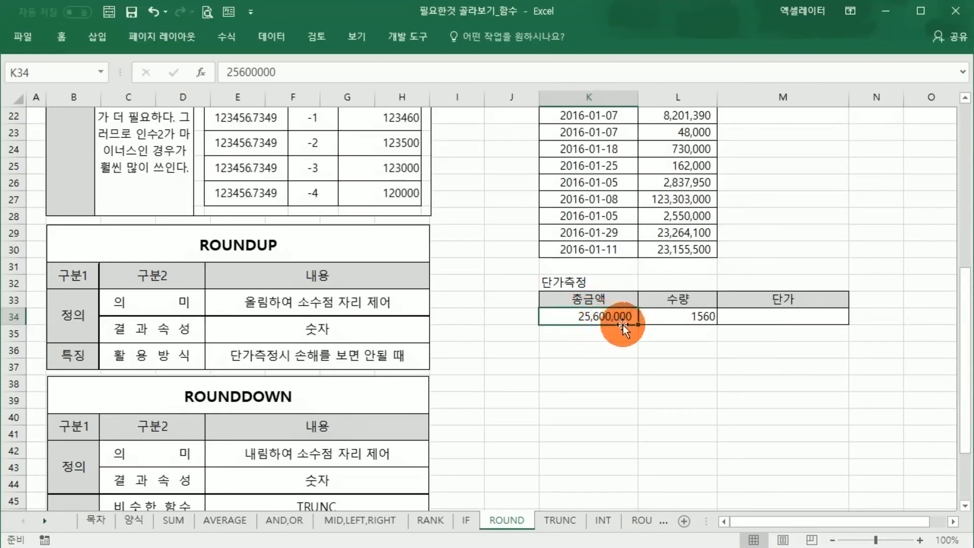
pyautogui.click(696, 317)
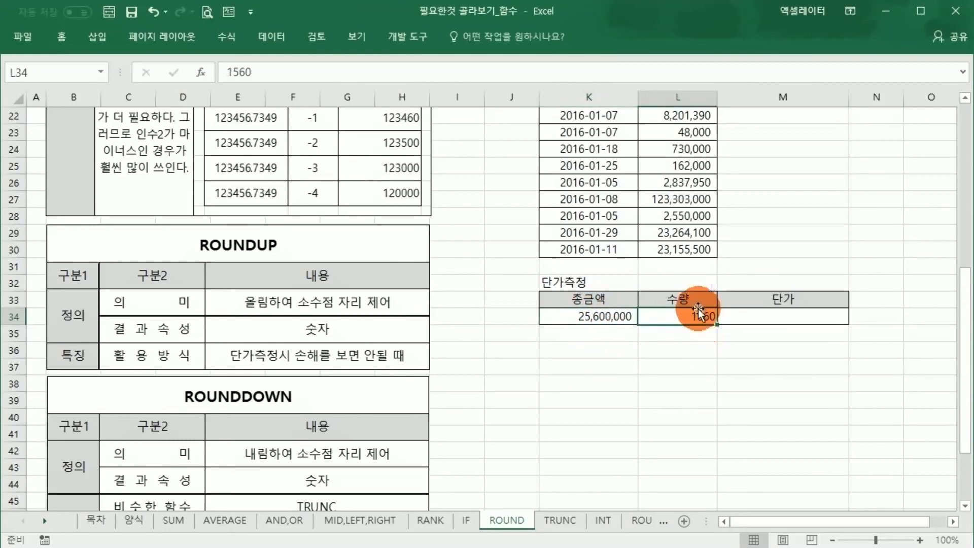
pyautogui.click(739, 320)
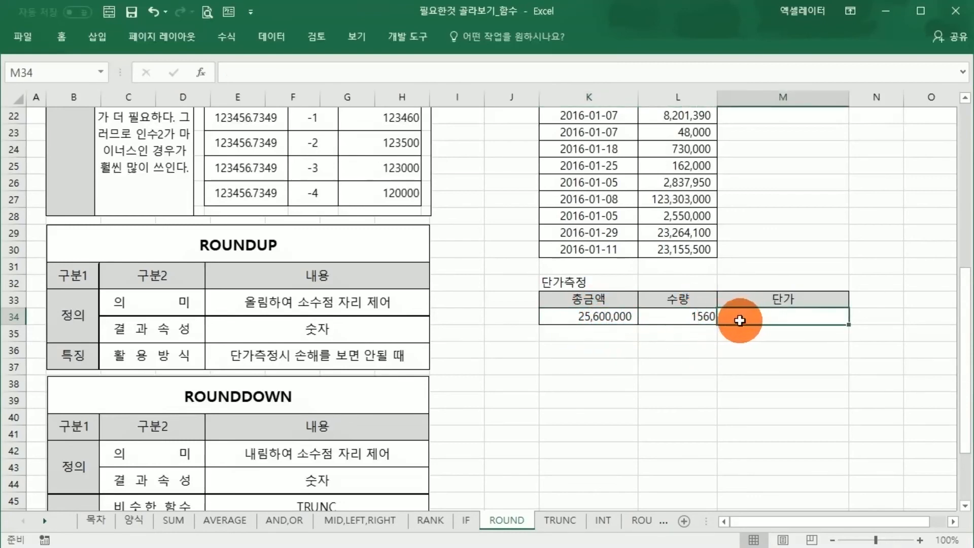
pyautogui.write('=')
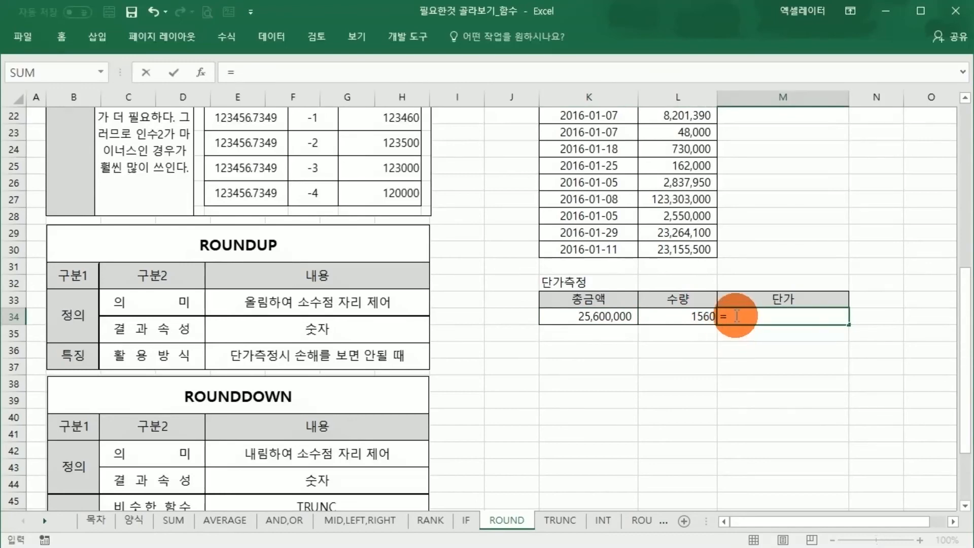
pyautogui.click(598, 322)
pyautogui.write('/')
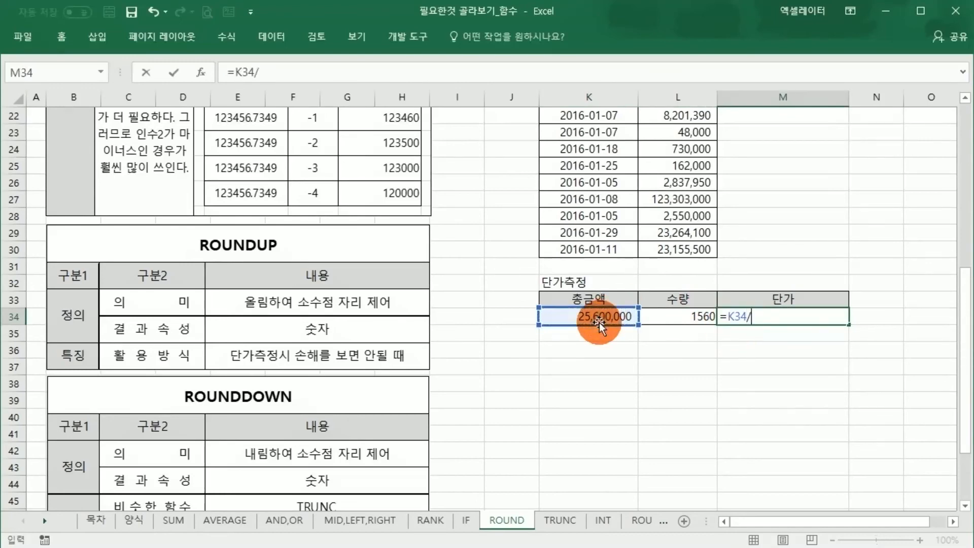
pyautogui.click(669, 317)
pyautogui.press('Return')
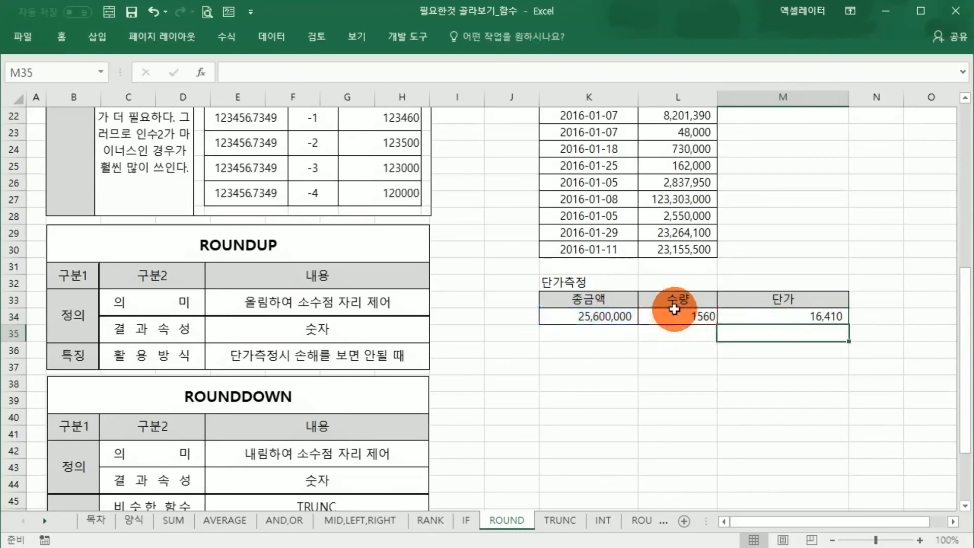
# Wrap the division in M34 as =ROUNDUP(K34/L34,-2) to round the unit price up to the hundreds
pyautogui.click(828, 313)
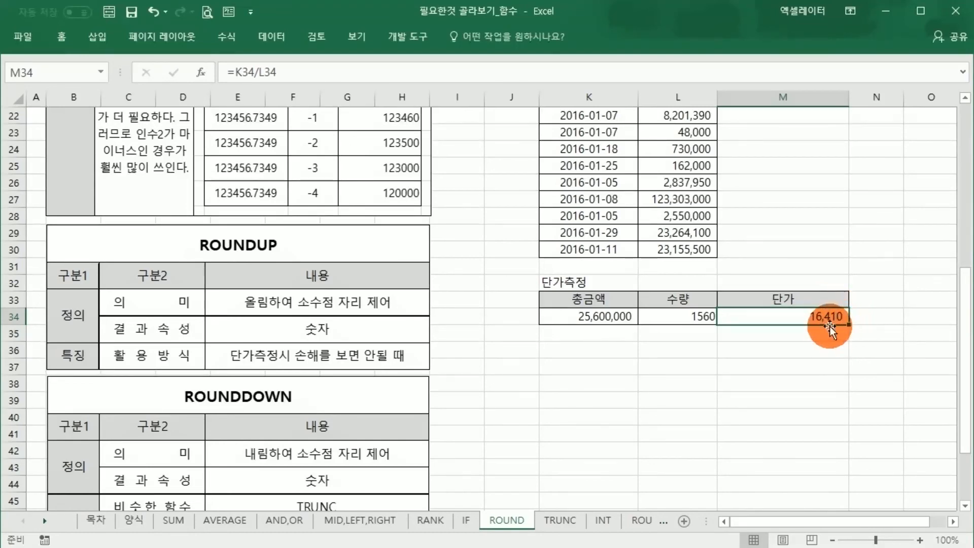
pyautogui.click(234, 72)
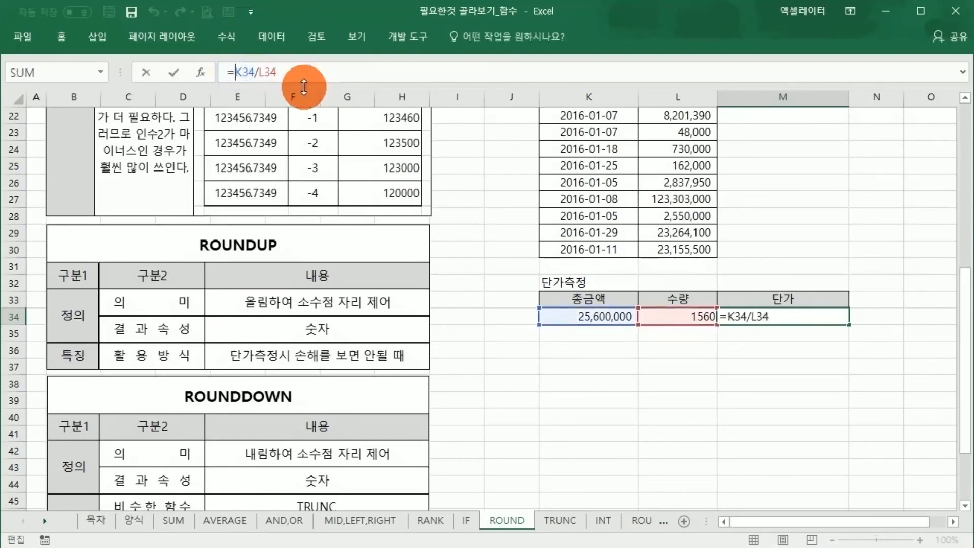
pyautogui.write('ROU')
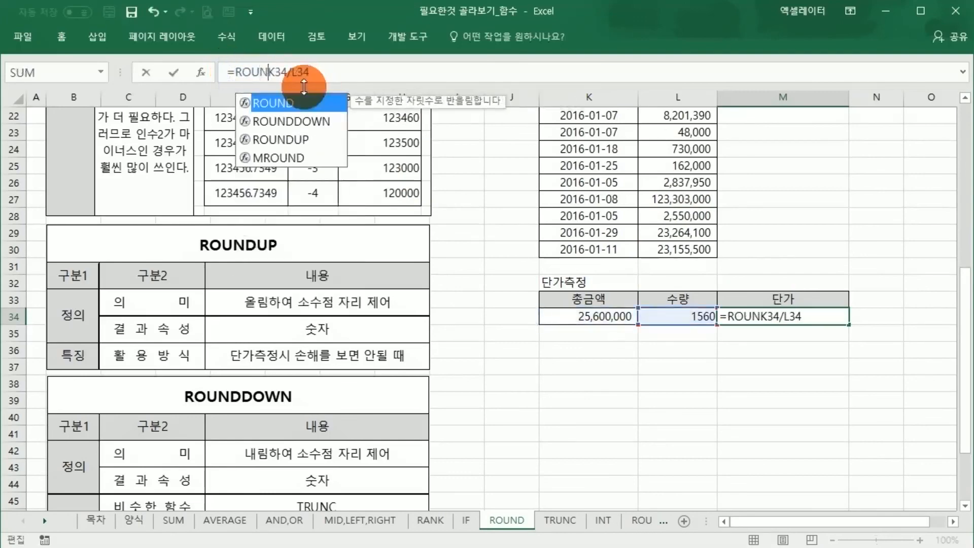
pyautogui.write('N')
pyautogui.press('Down')
pyautogui.press('Down')
pyautogui.press('Tab')
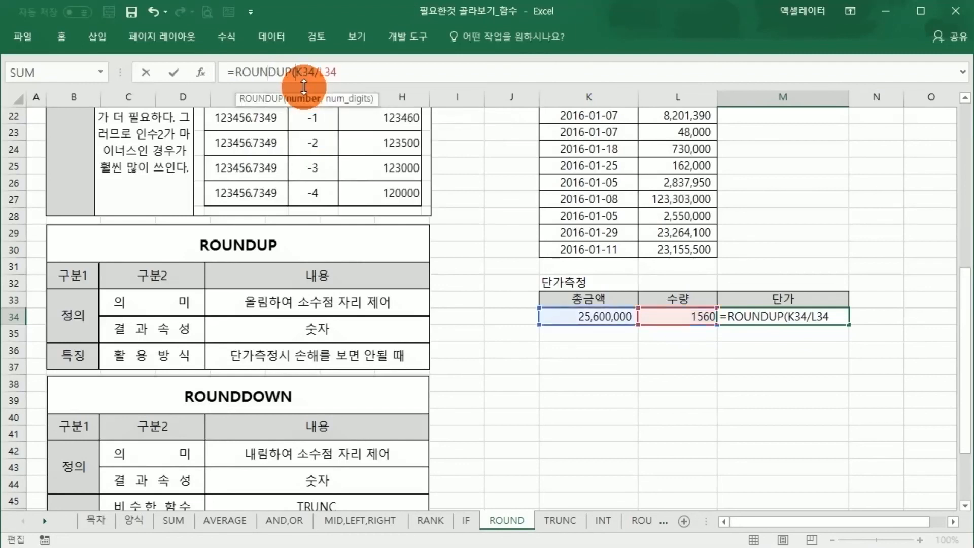
pyautogui.moveTo(335, 72); pyautogui.dragTo(308, 72)
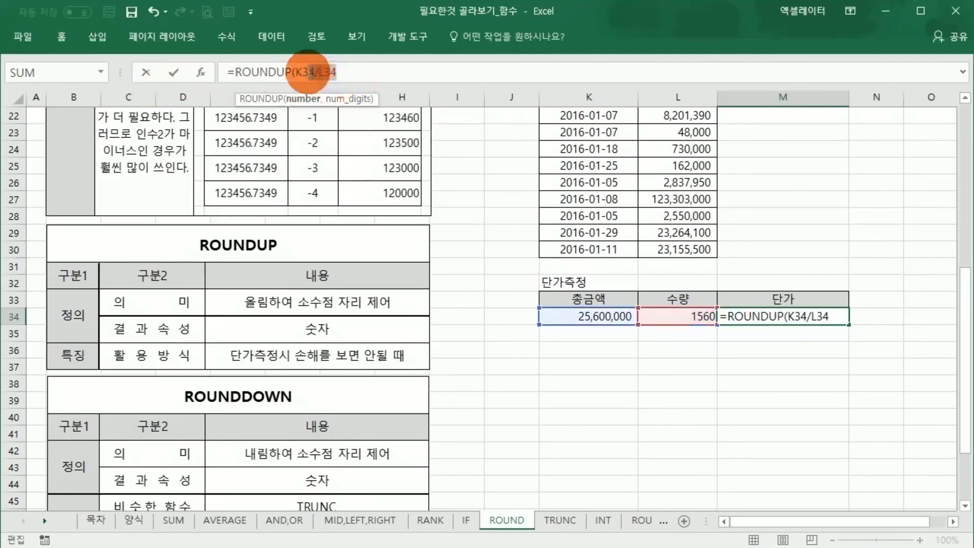
pyautogui.click(355, 71)
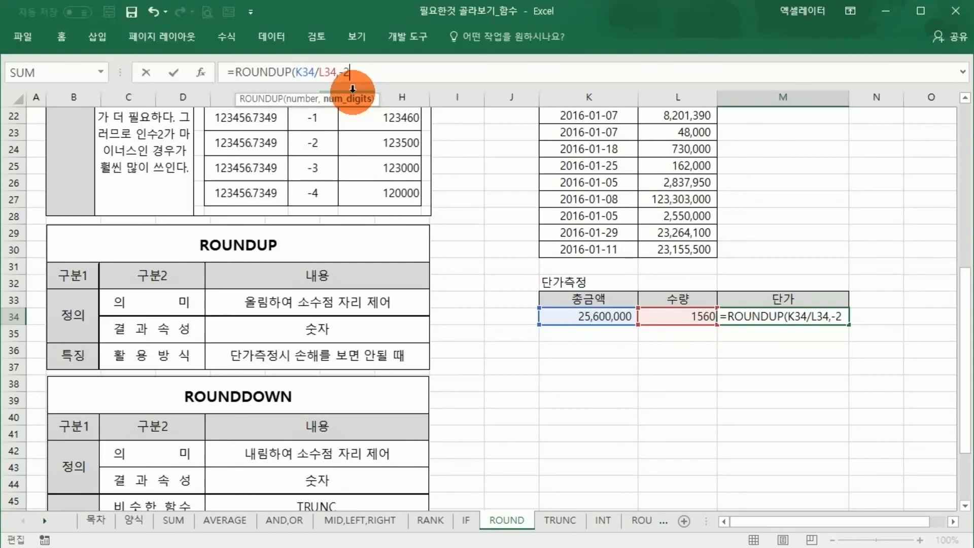
pyautogui.press('Return')
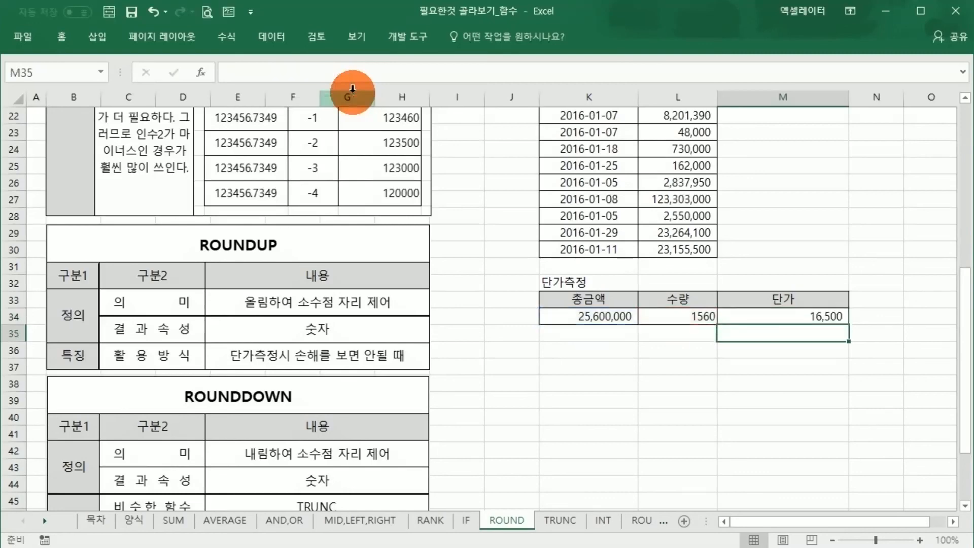
# Check the rounded unit price in M34 and look back over the worked examples on the ROUND sheet
pyautogui.click(814, 318)
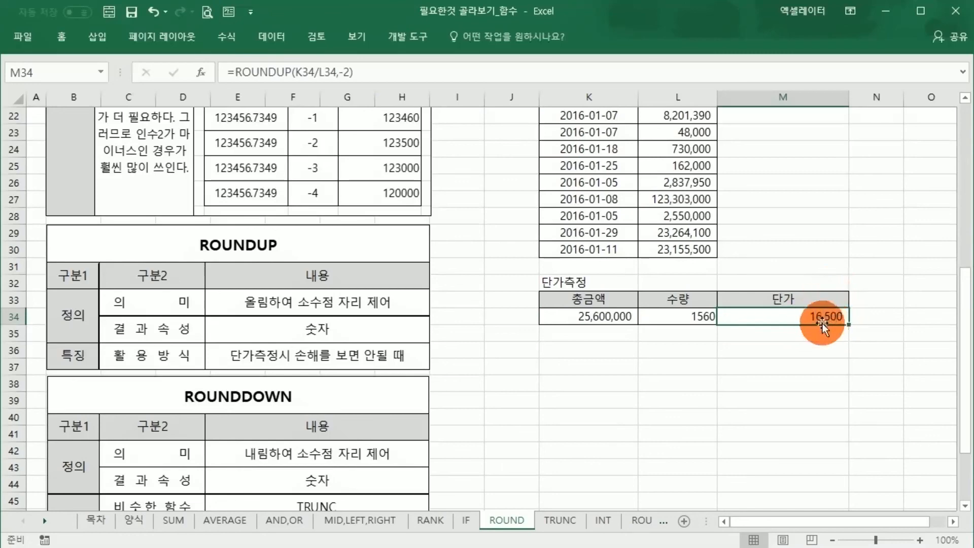
pyautogui.click(812, 338)
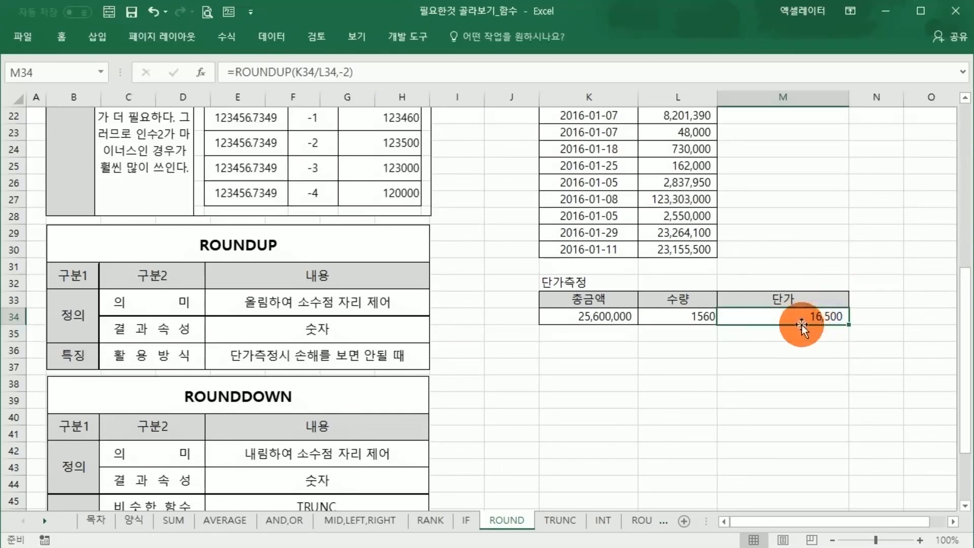
pyautogui.moveTo(568, 283); pyautogui.dragTo(746, 317)
pyautogui.click(742, 350)
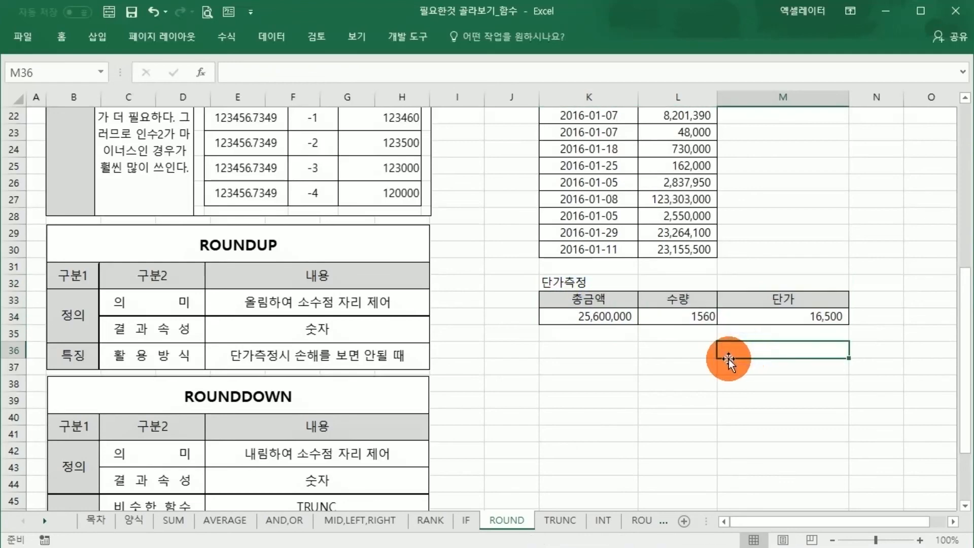
pyautogui.click(612, 353)
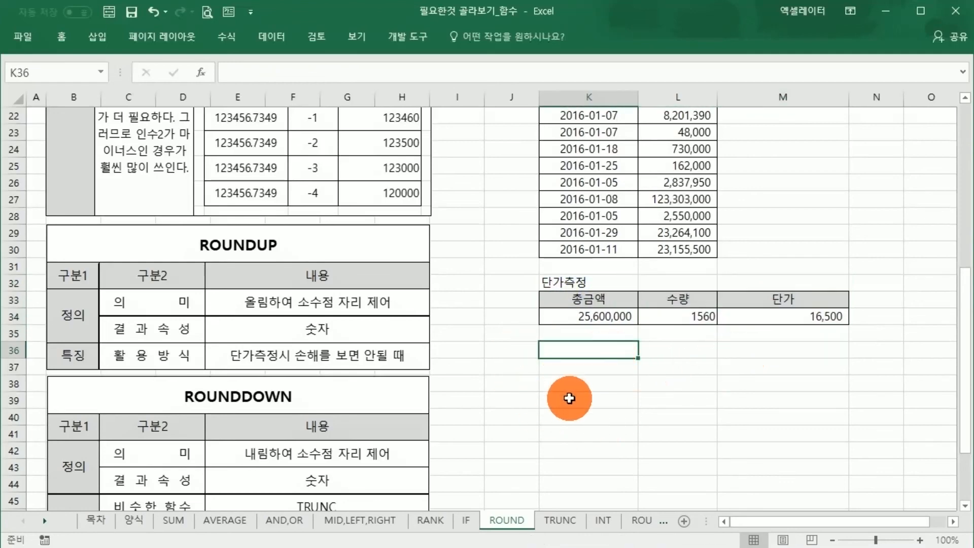
pyautogui.scroll(-2, 566, 395)
pyautogui.scroll(5, 565, 396)
pyautogui.scroll(2, 564, 395)
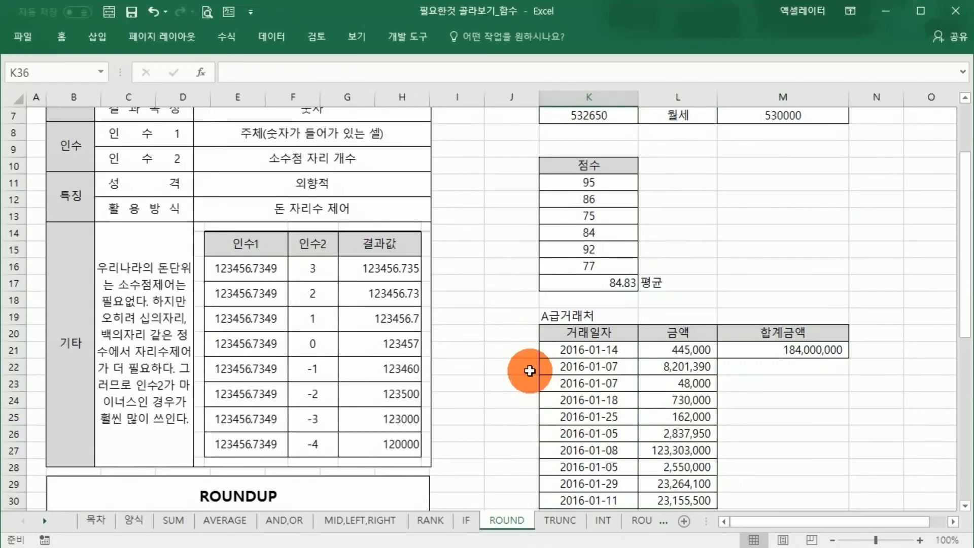